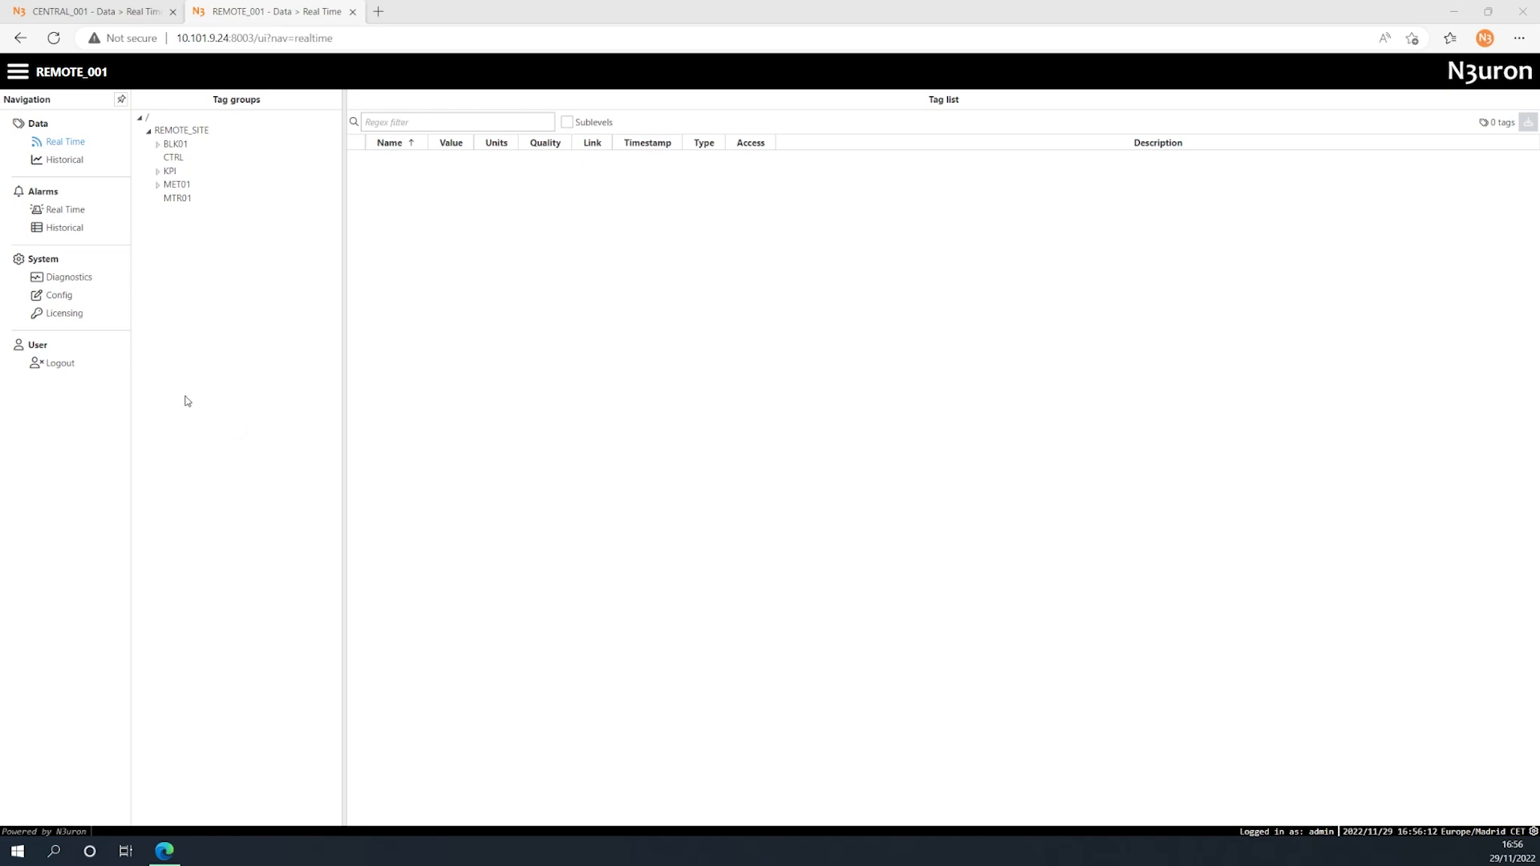
- Examine the link configuration of REMOTE_001, including the outbound CENTRAL_001 store-and-forward settings, and switch to the CENTRAL_001 node
click(61, 298)
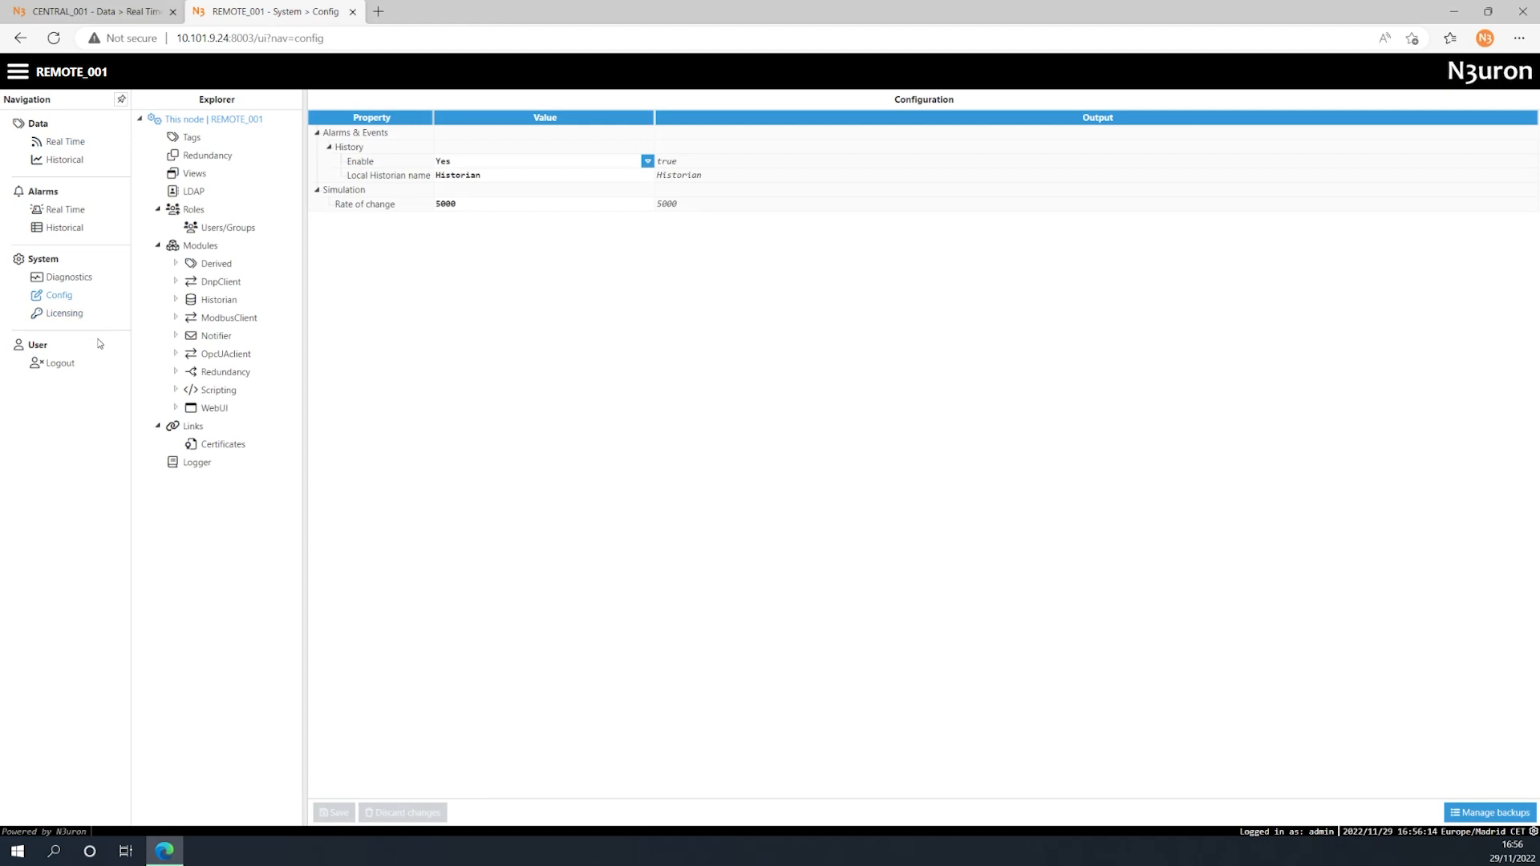
click(190, 428)
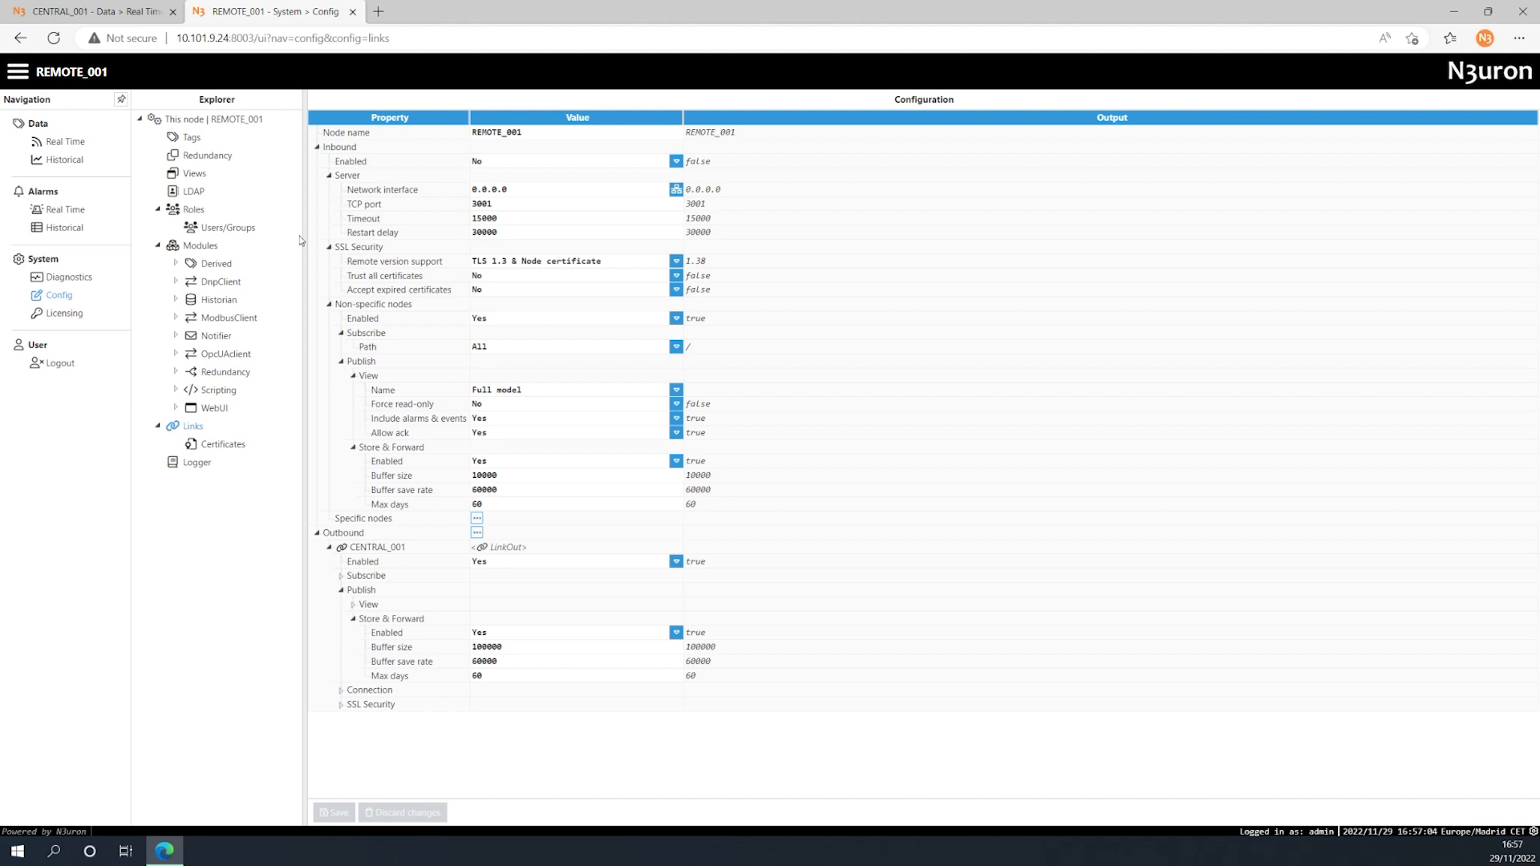
click(95, 15)
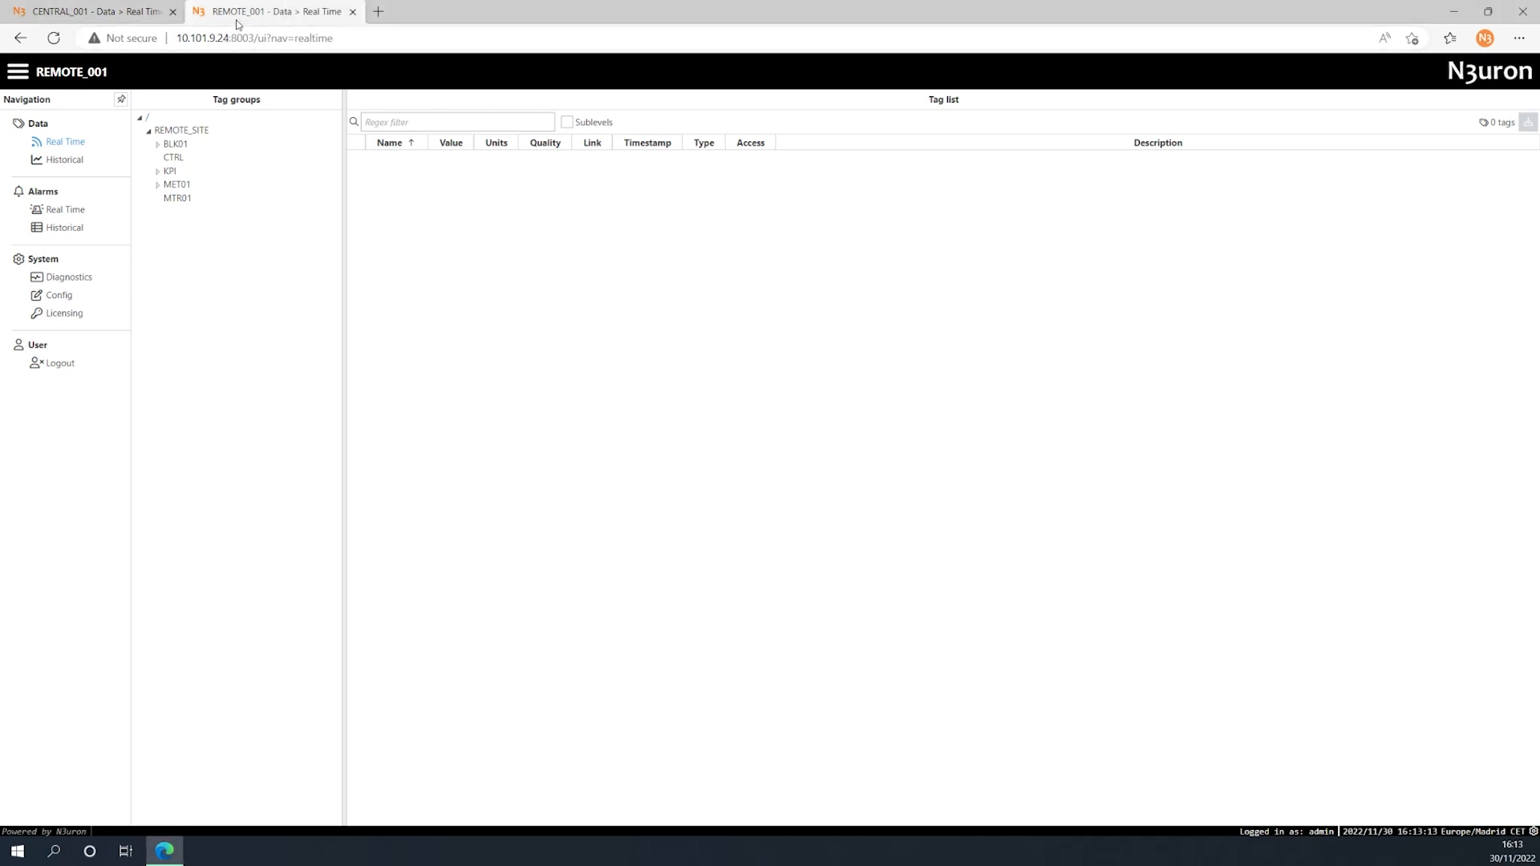
- In REMOTE_001's real-time data, write the value 55 to the POWER_SP tag under BLK01/CAB01/INV01
click(159, 144)
click(167, 158)
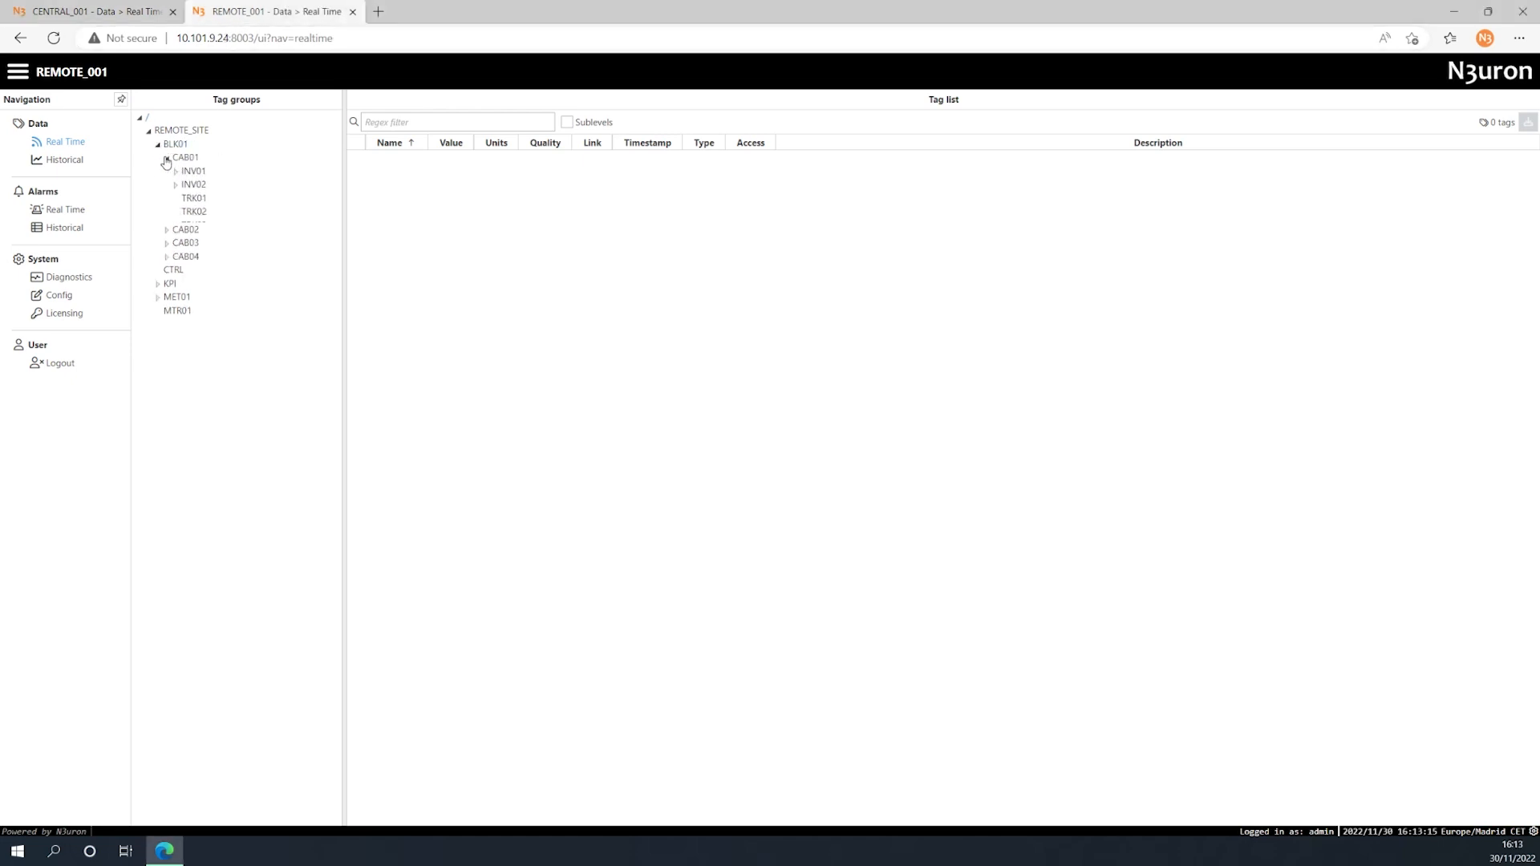
click(187, 175)
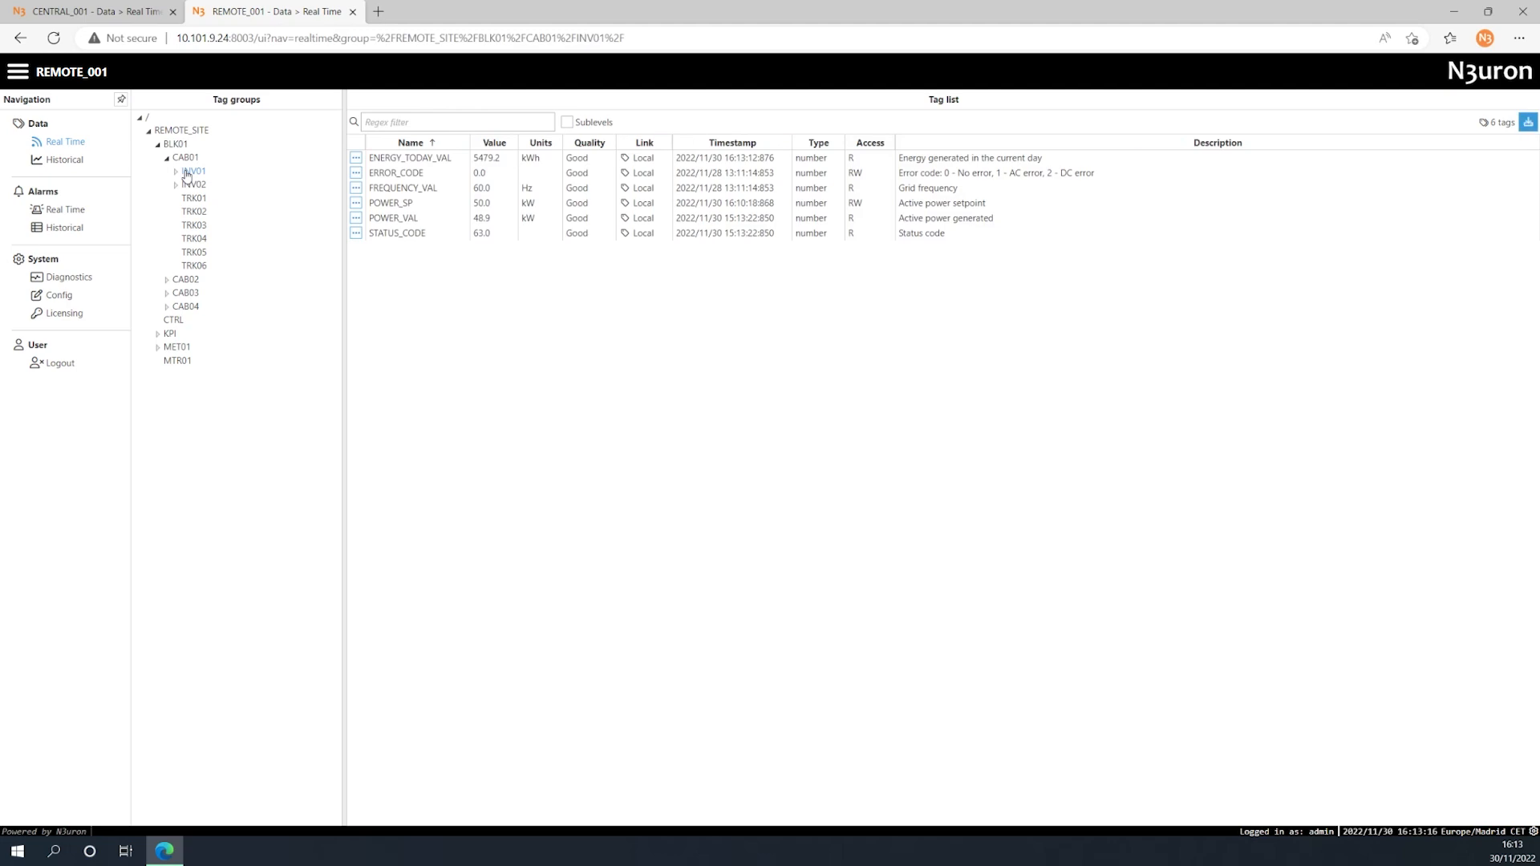
click(356, 204)
click(368, 215)
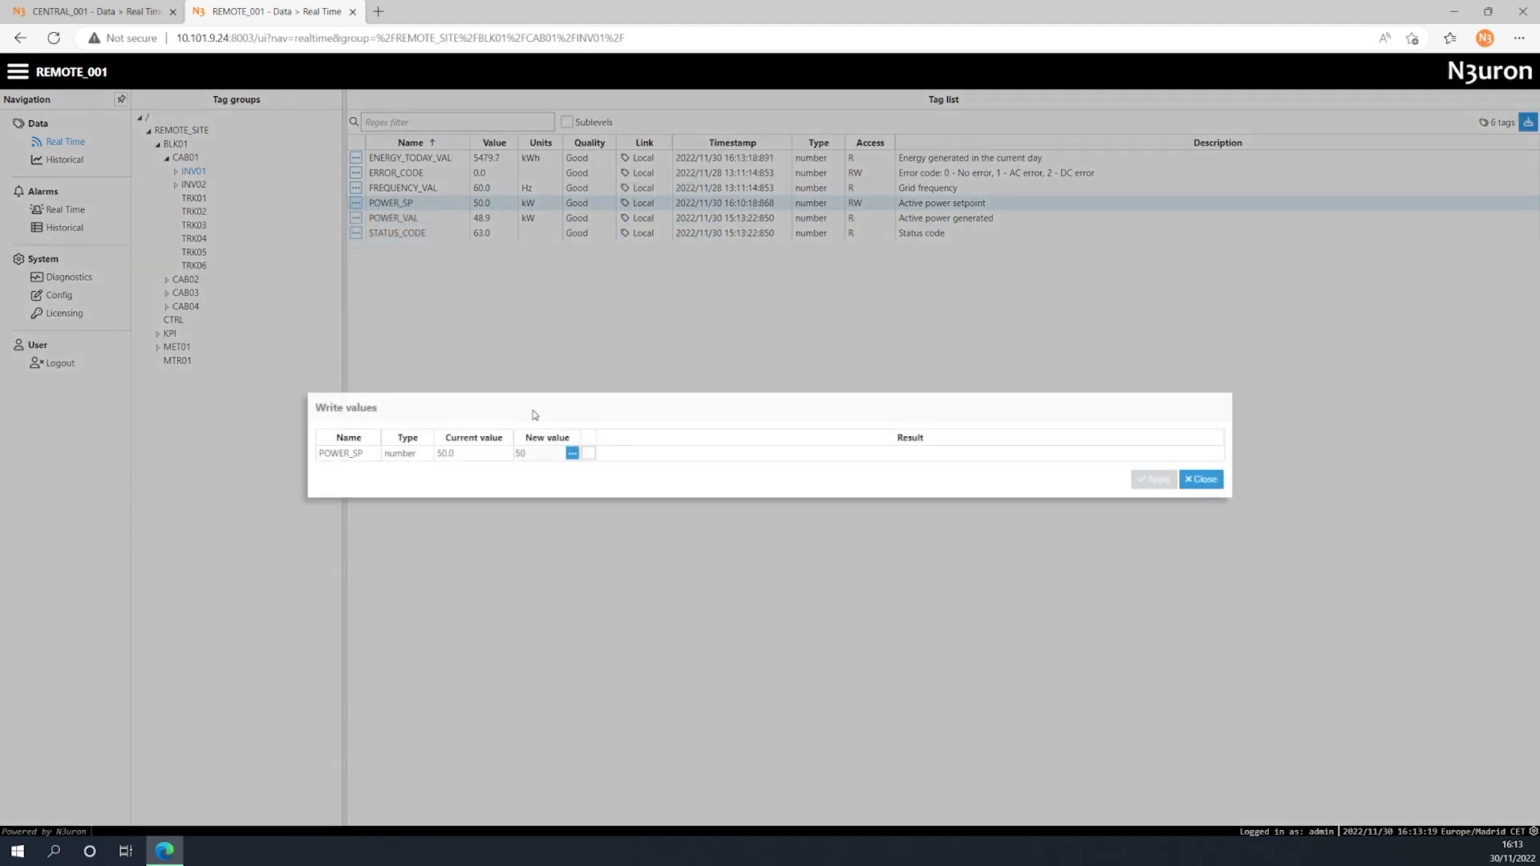
drag(551, 451, 509, 450)
text(55)
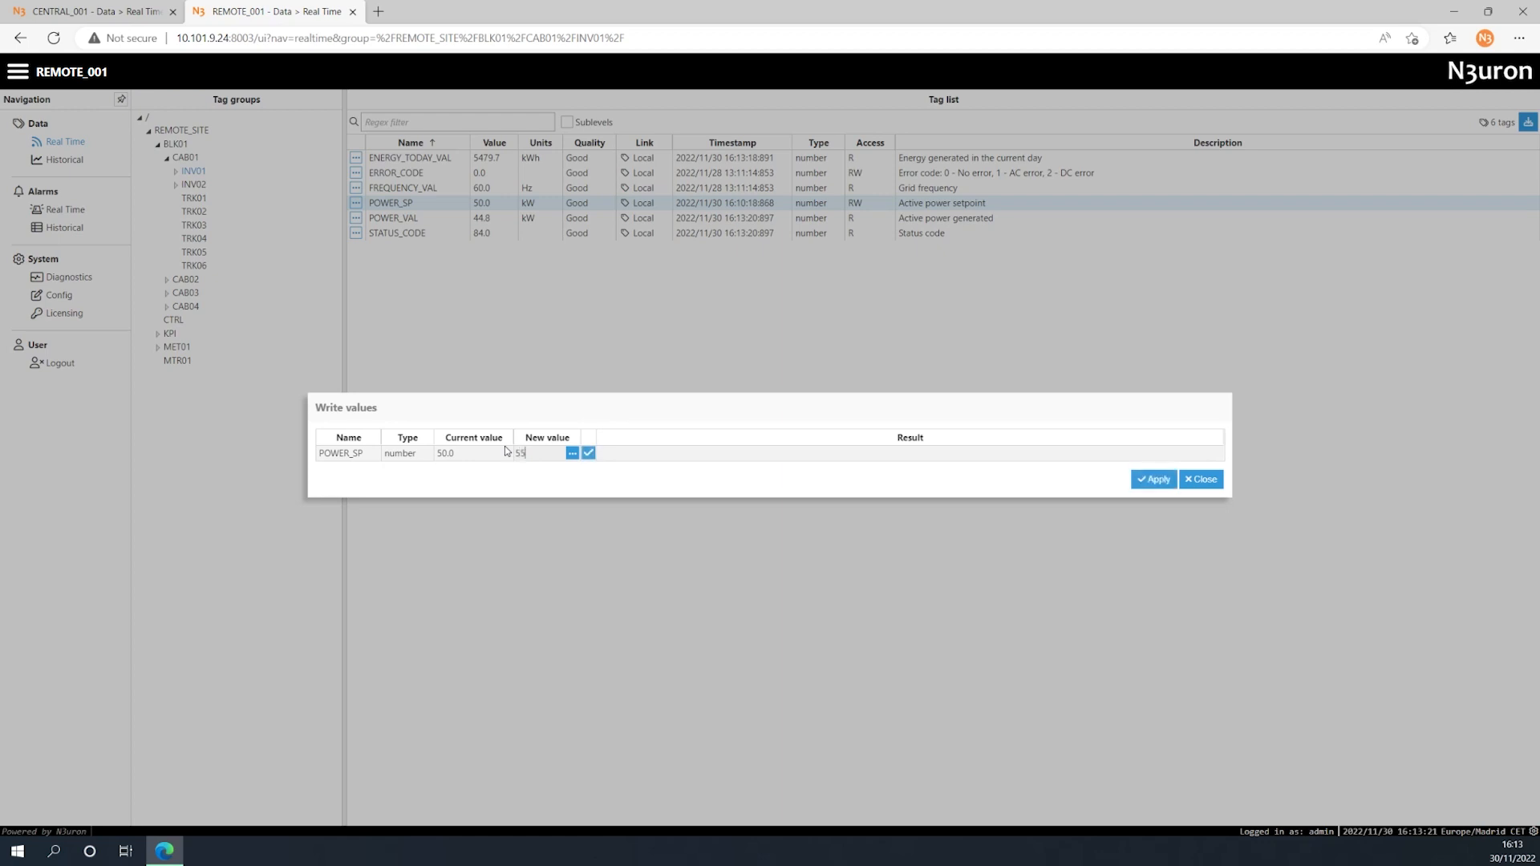
click(1152, 480)
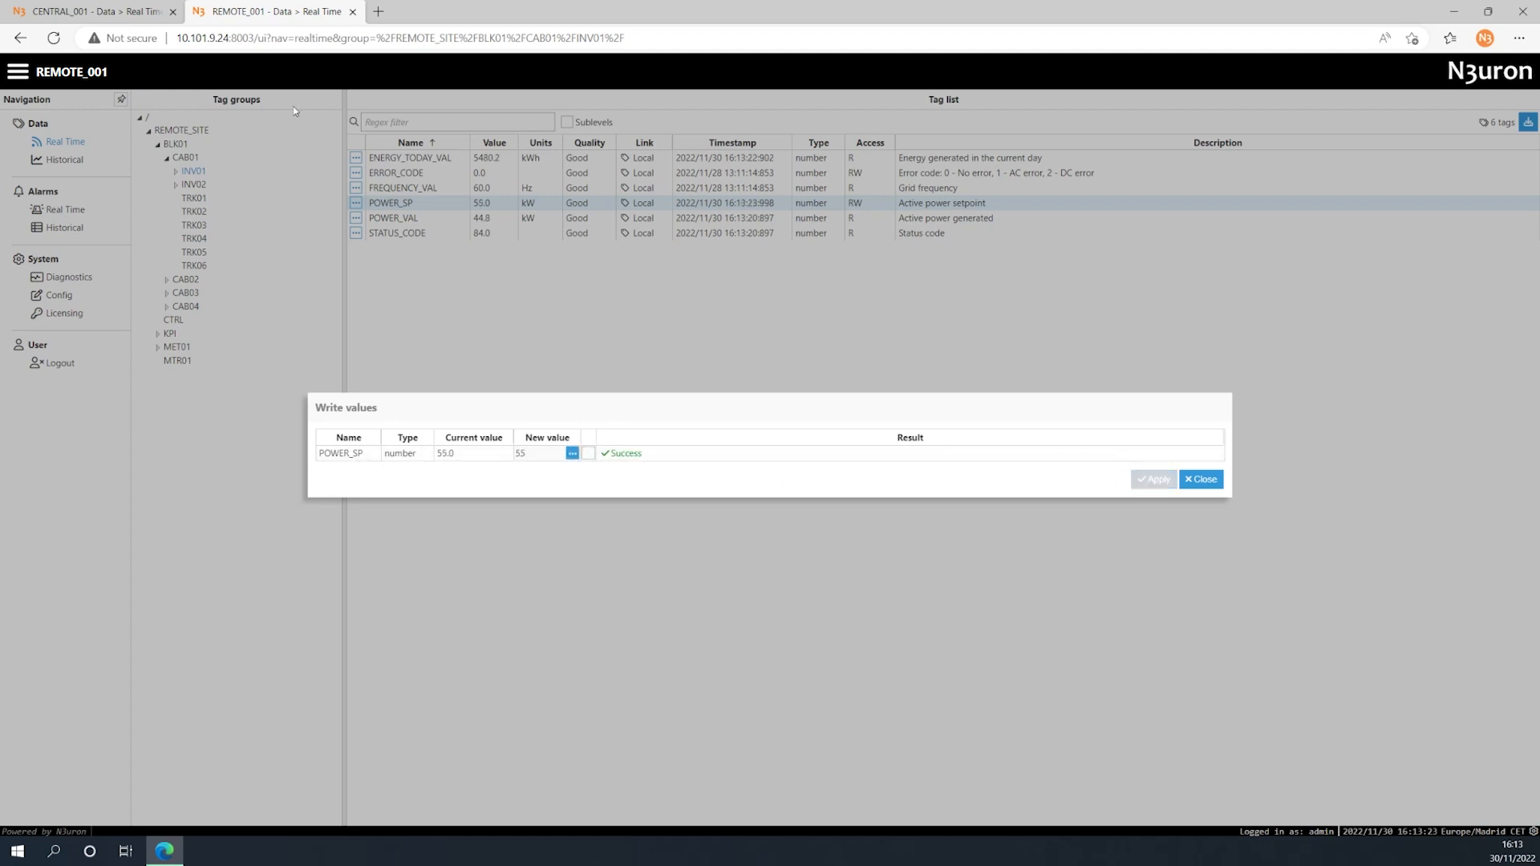
- Check the real-time tags of BLK01/CAB01/INV01 on the CENTRAL_001 node
click(80, 11)
click(157, 145)
click(167, 158)
click(192, 171)
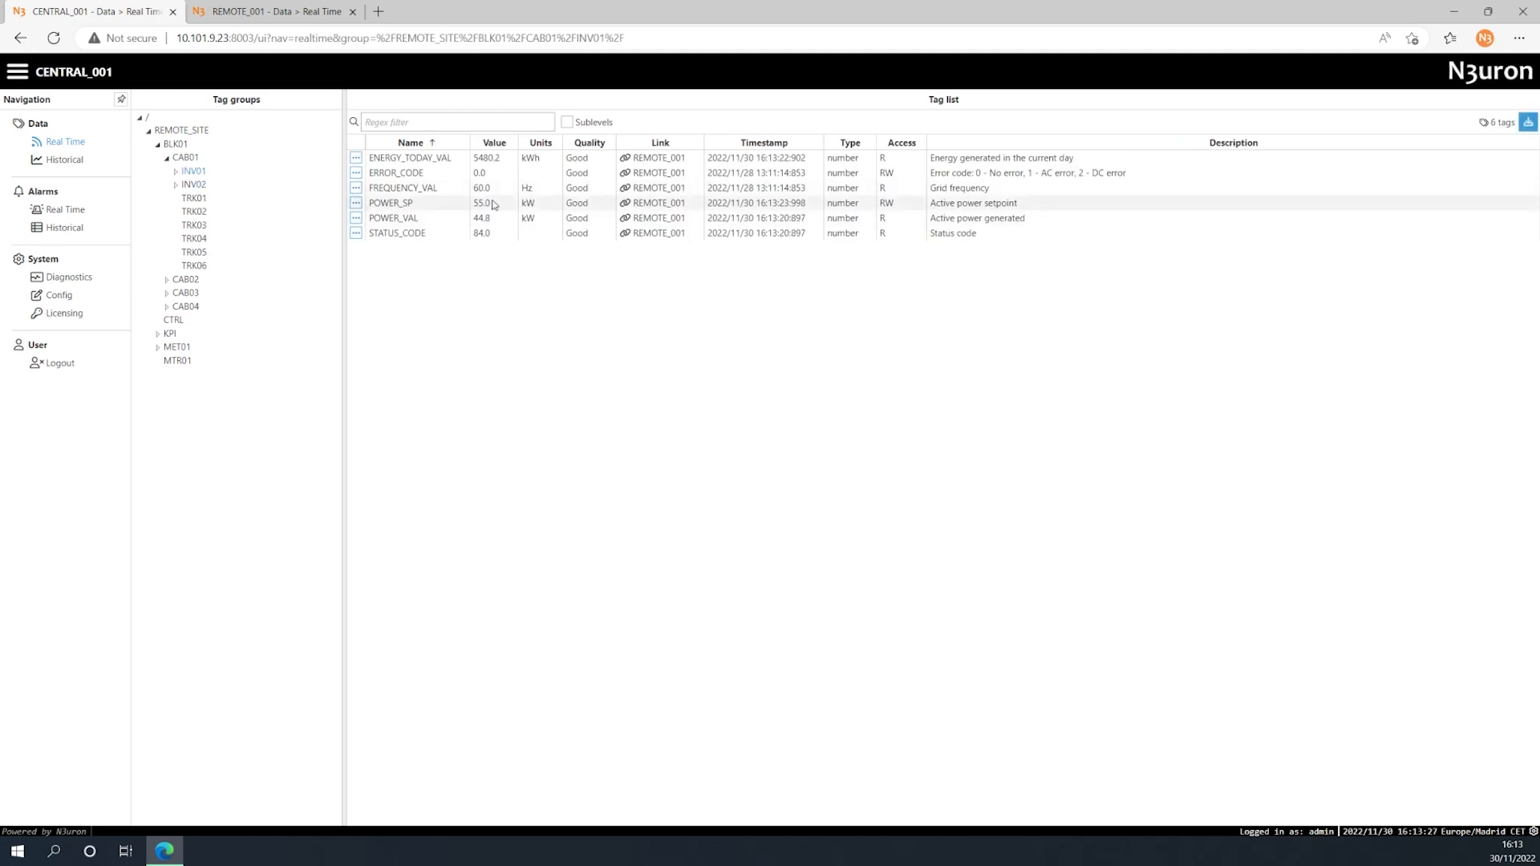
- Back on REMOTE_001, write the value 65 and after it 40 to INV01's POWER_SP tag
click(296, 13)
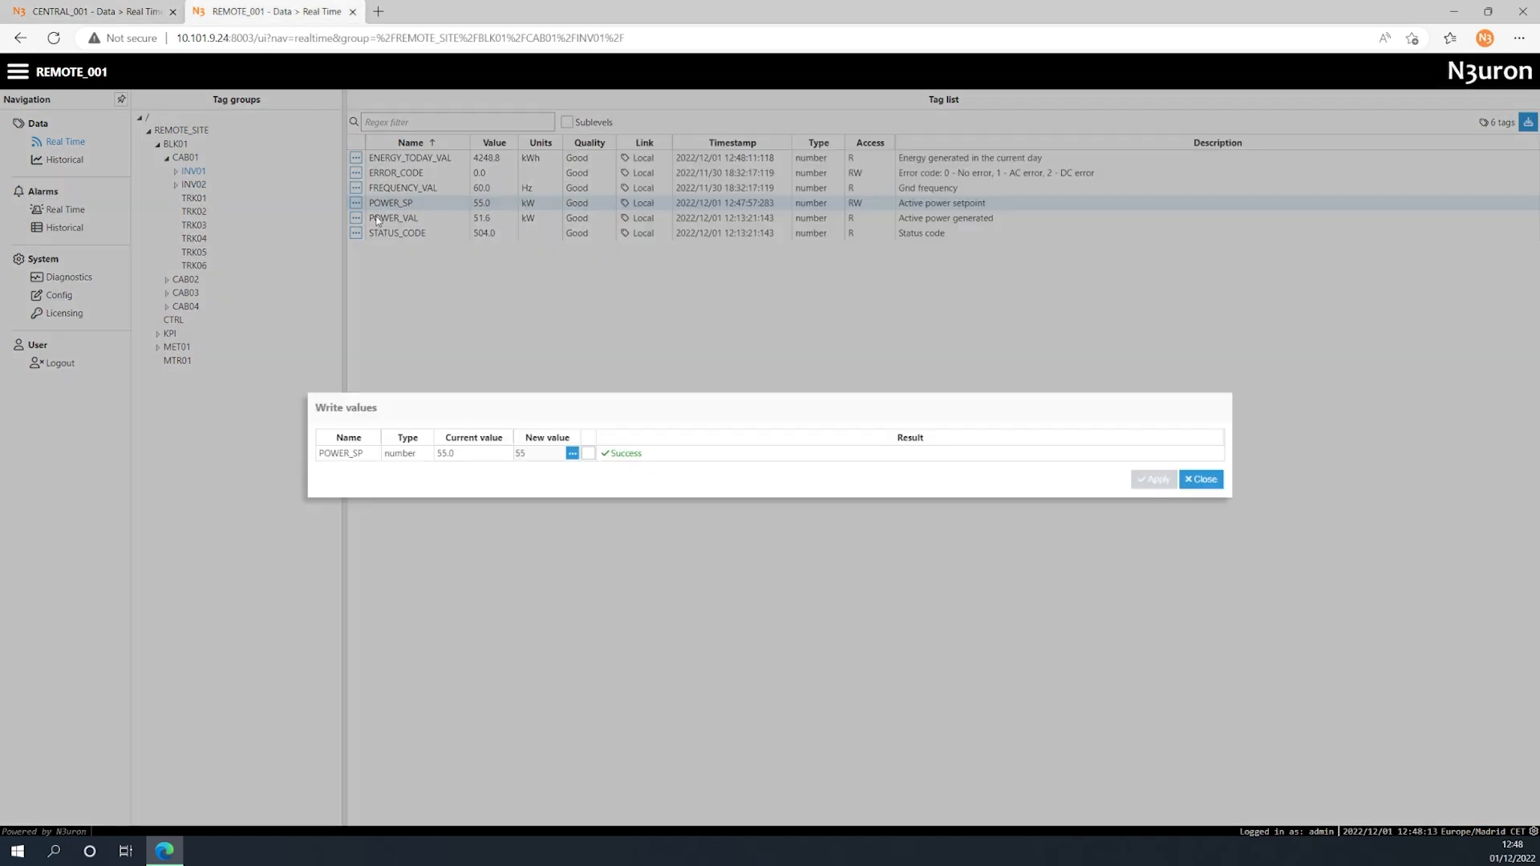
drag(527, 454, 503, 462)
text(65)
key(Return)
drag(536, 454, 500, 455)
text(40)
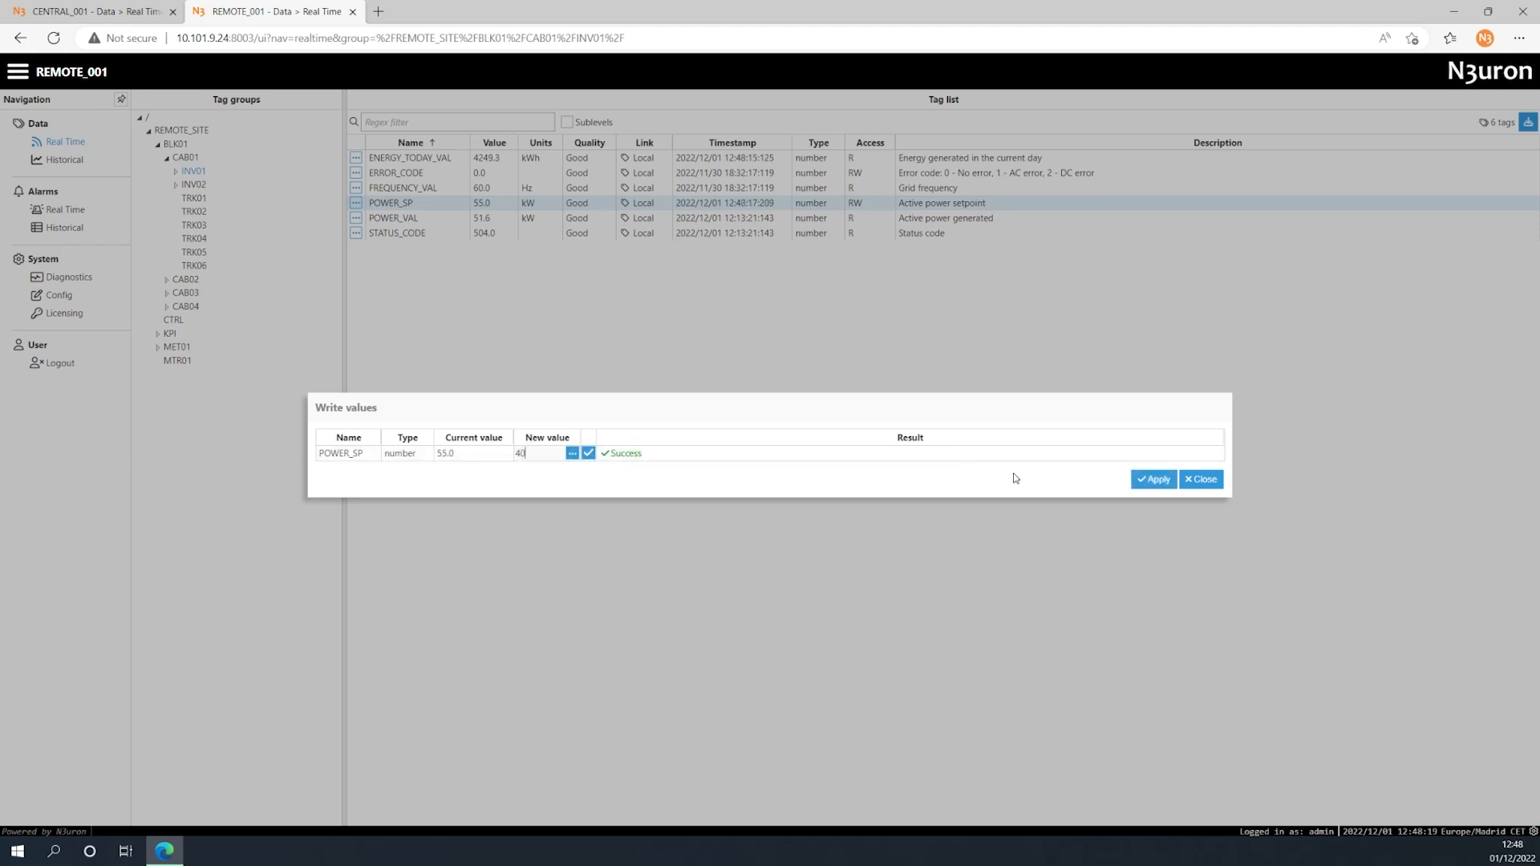
click(1153, 478)
- Write the values 70, 50 and 40 in succession to INV01's POWER_SP tag and close the write dialog
drag(545, 456, 509, 456)
text(70)
click(1153, 478)
drag(536, 455, 495, 459)
text(50)
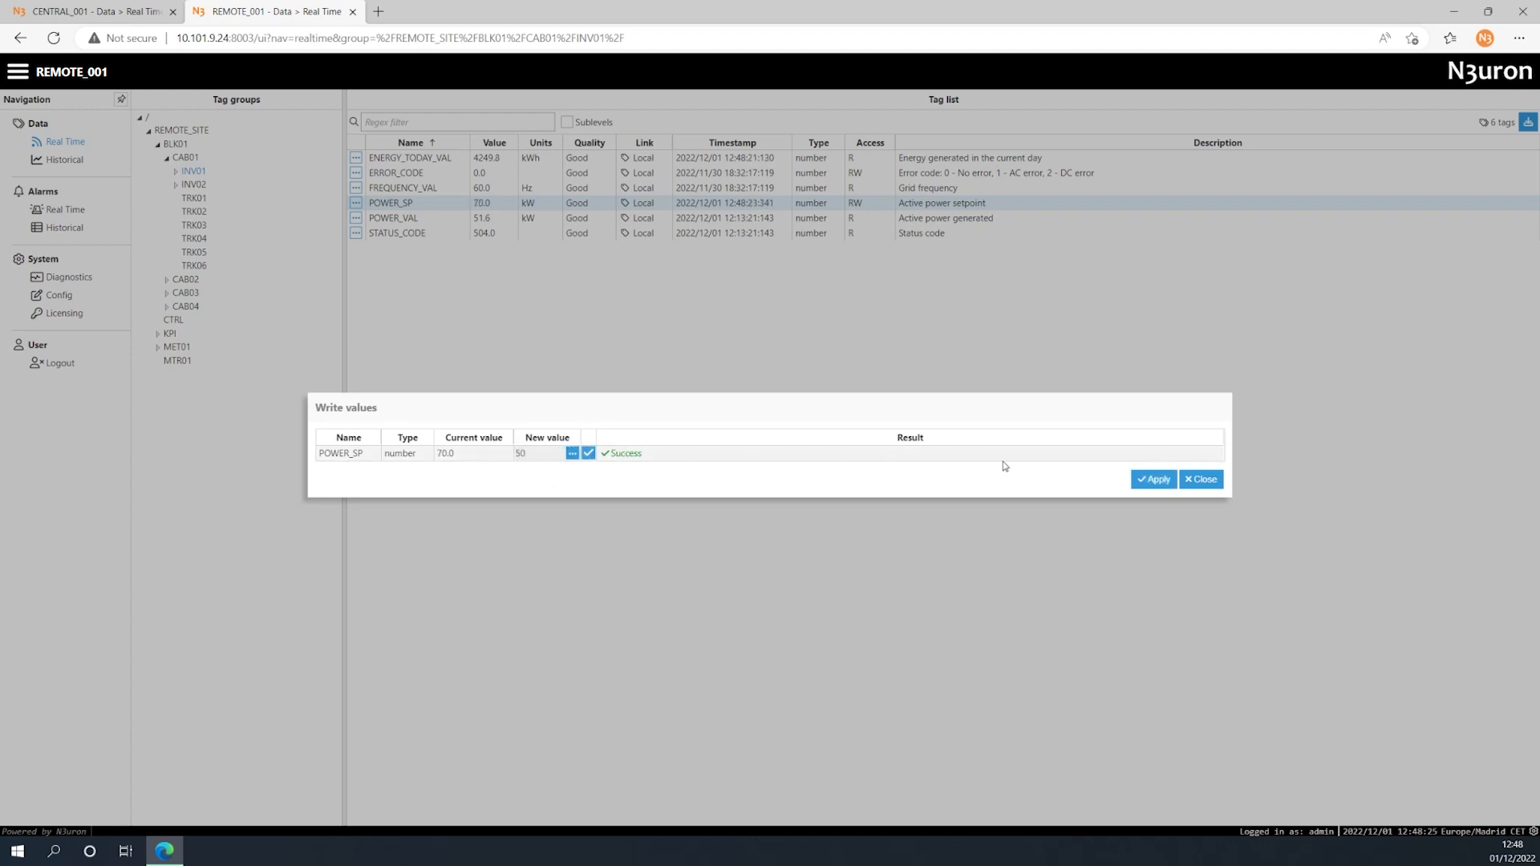
click(1152, 480)
drag(544, 455, 491, 456)
text(40)
click(1141, 480)
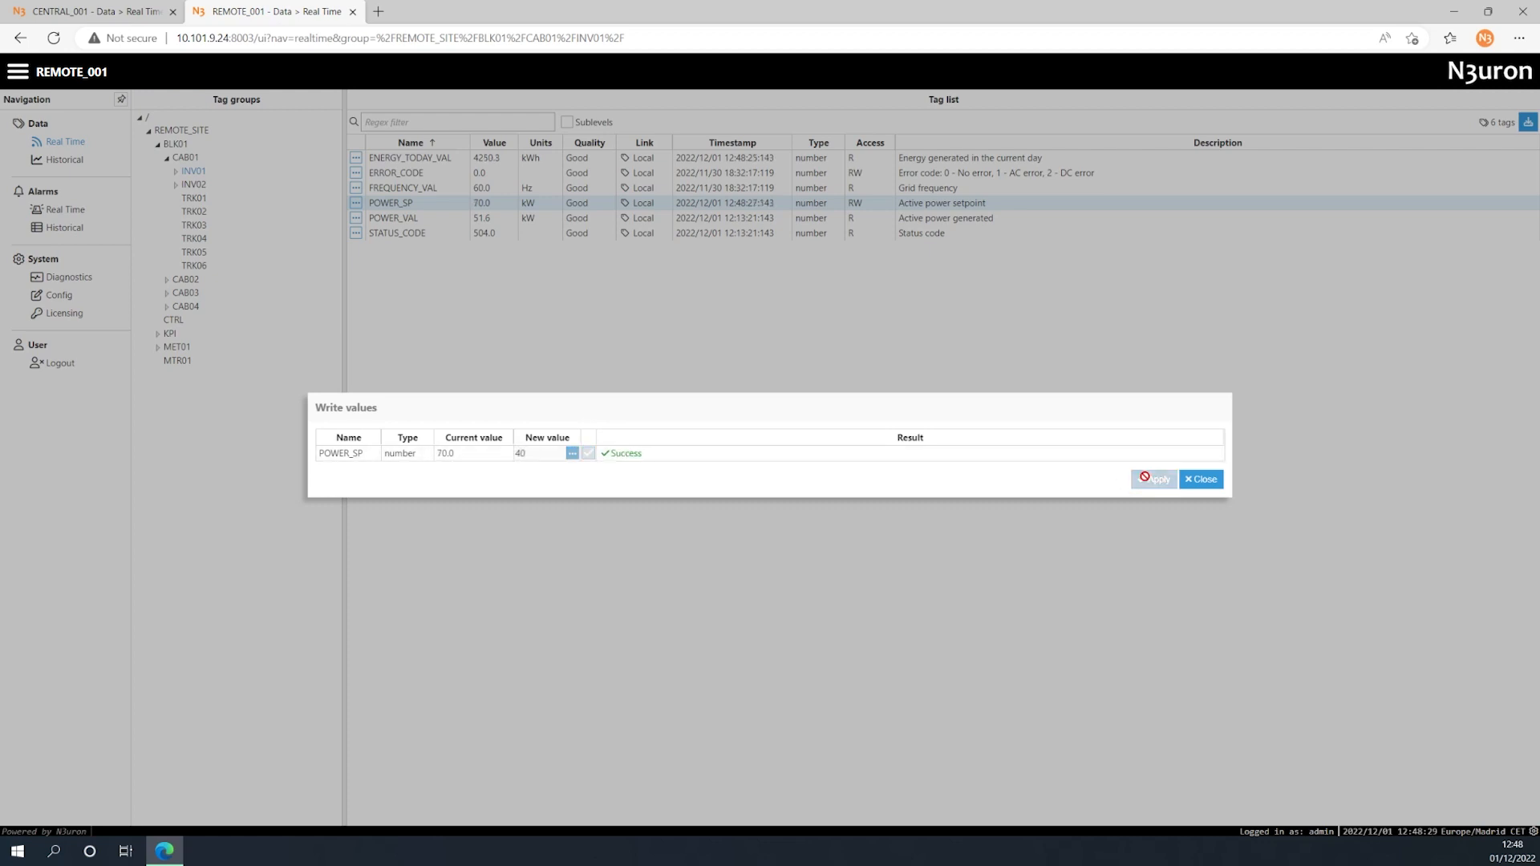
click(1200, 480)
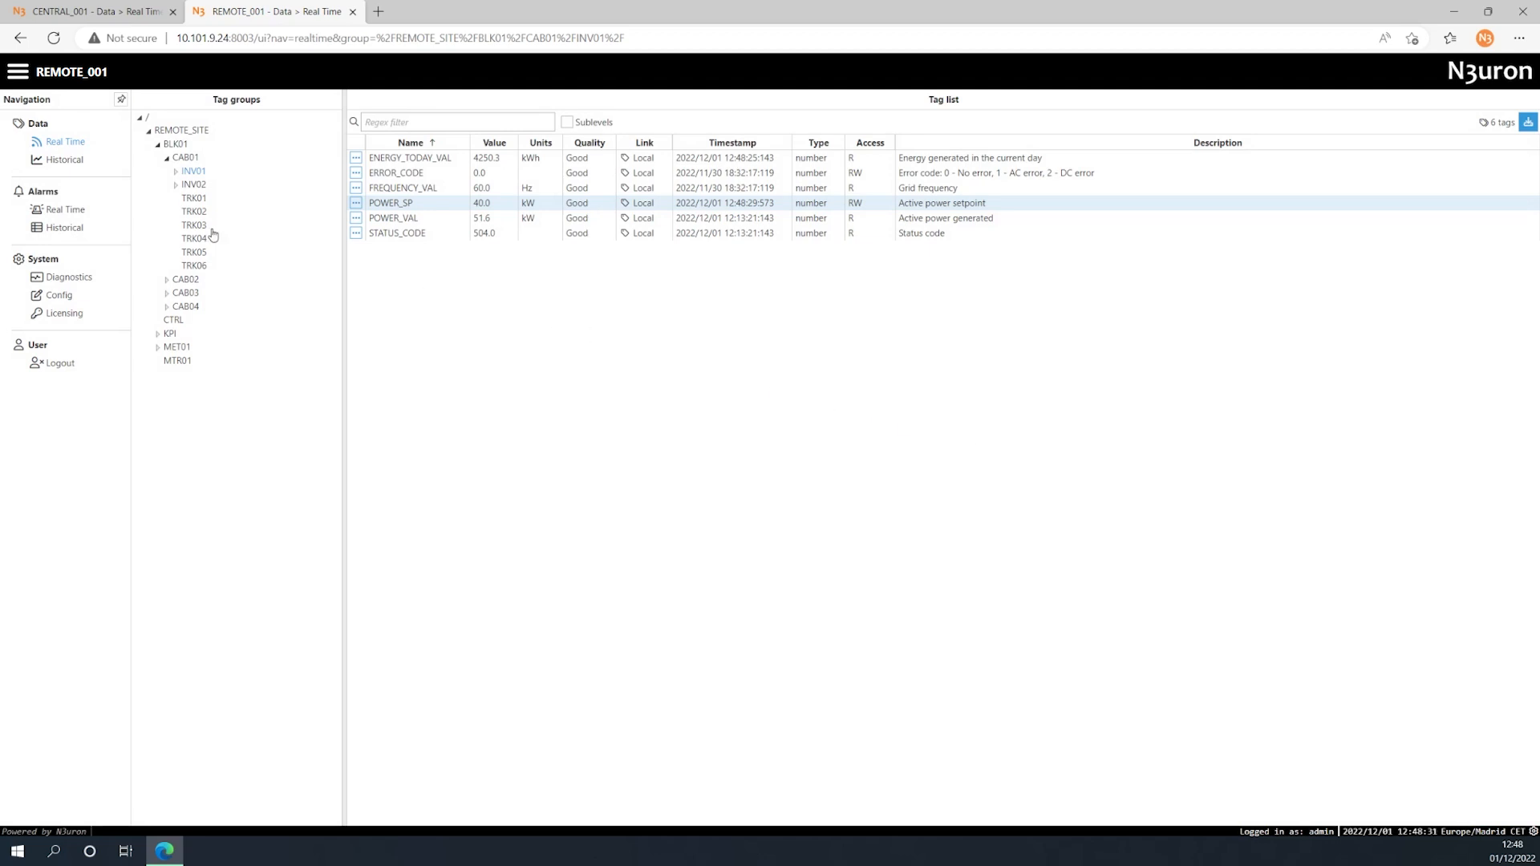
- Chart INV01's POWER_SP history on REMOTE_001 for the current 2 minutes in Raw mode with Auto scaling
click(60, 162)
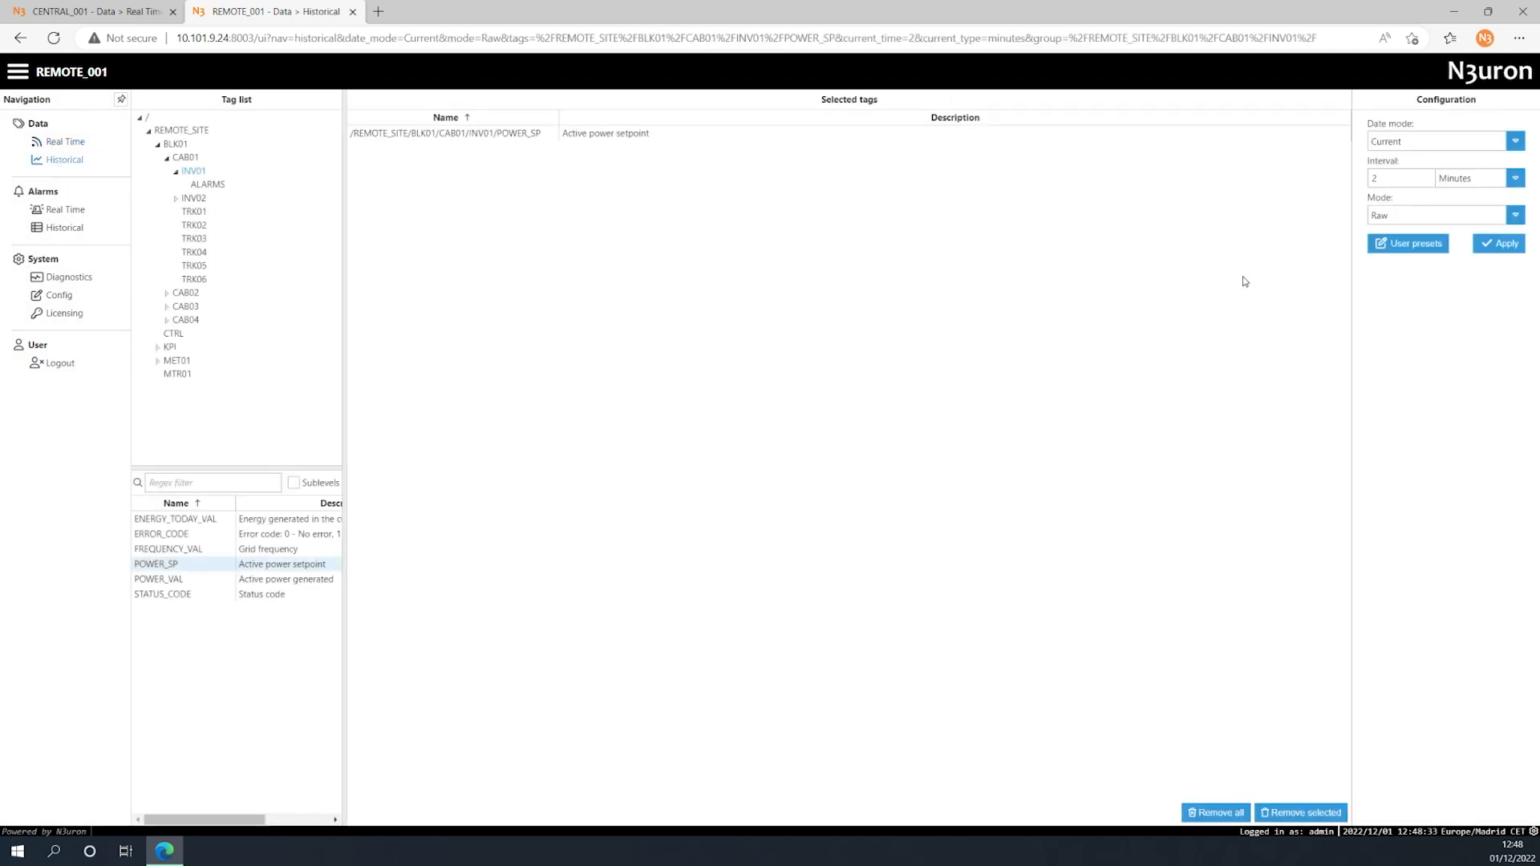
click(1497, 248)
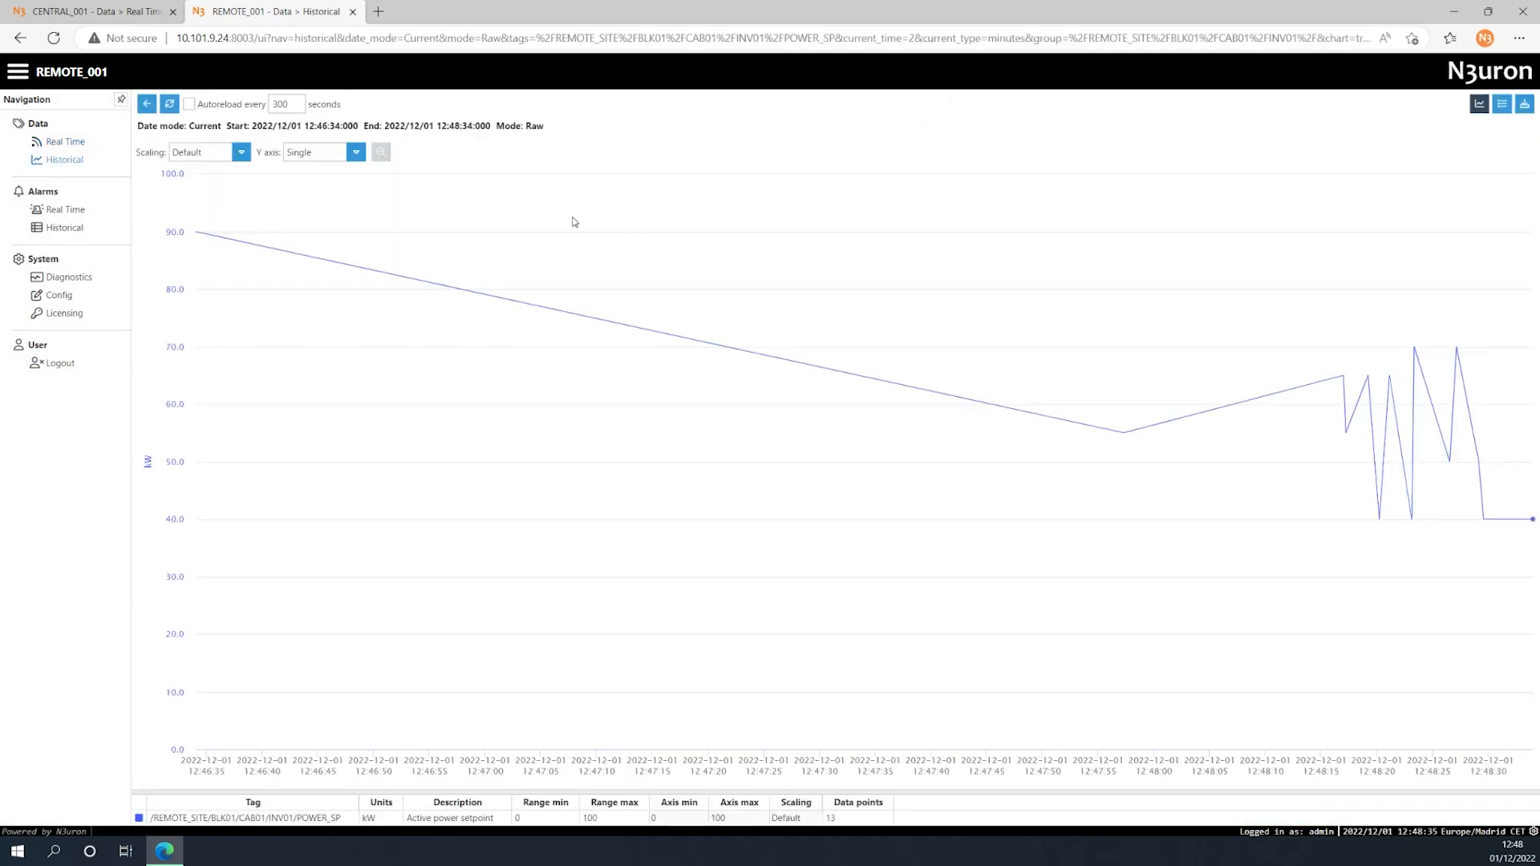
click(241, 153)
click(235, 188)
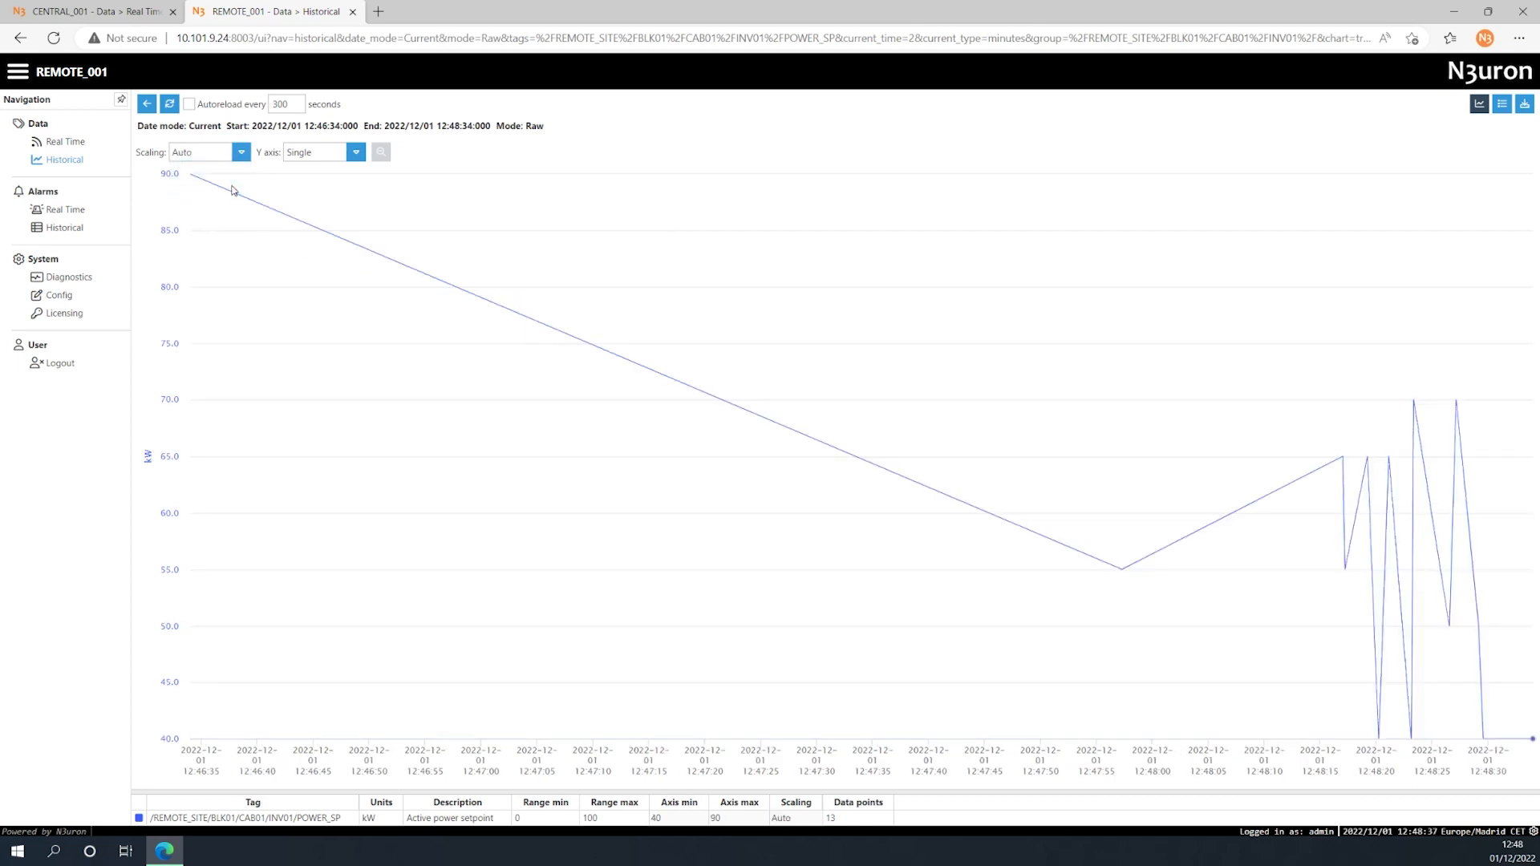
- Chart the same POWER_SP history on CENTRAL_001 with Auto scaling and compare it with REMOTE_001's chart
click(121, 11)
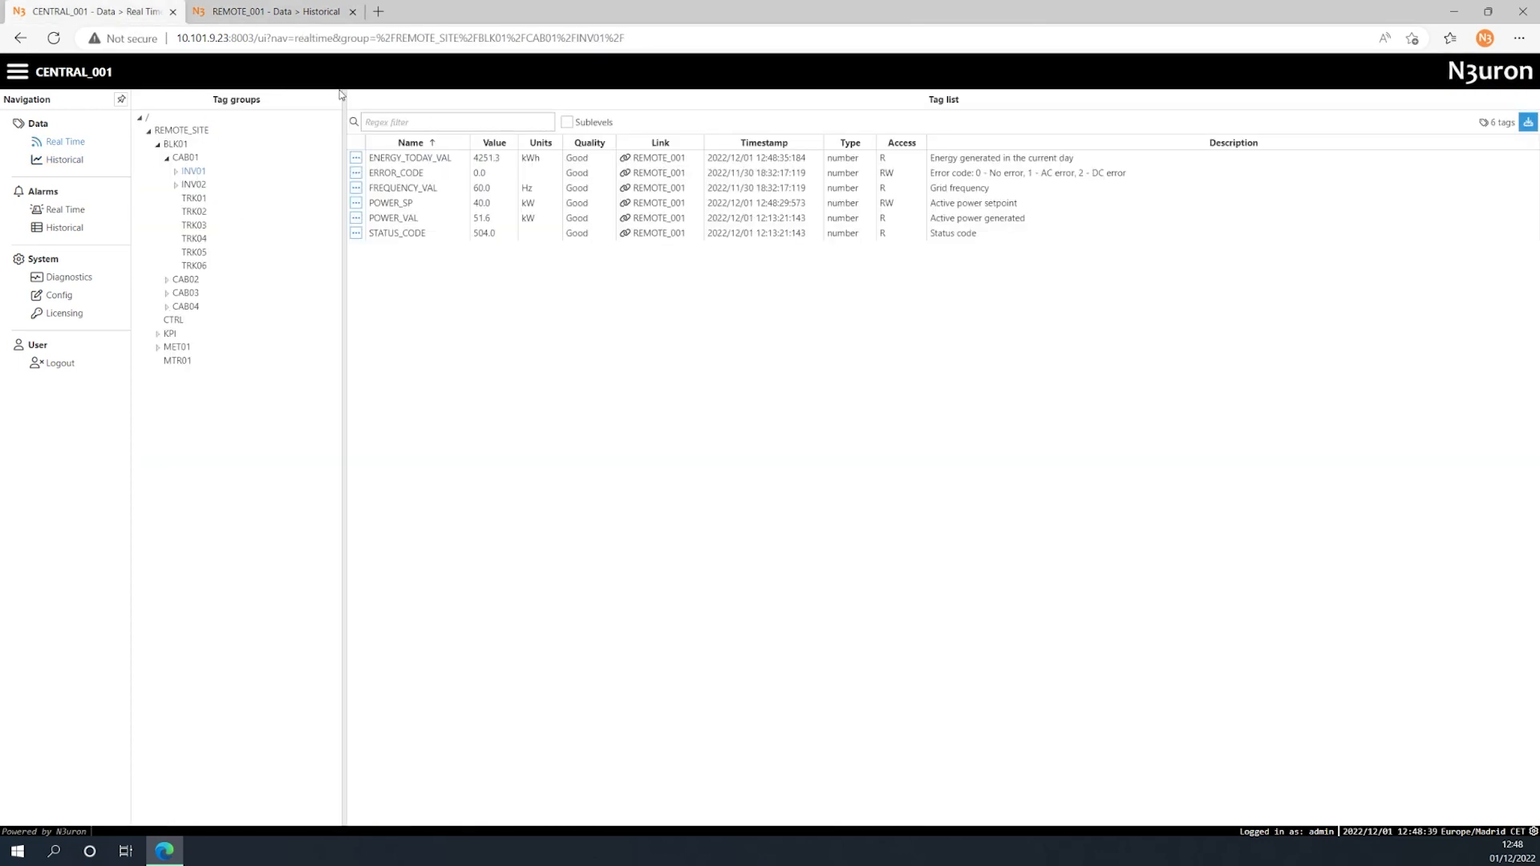
click(65, 159)
click(1505, 245)
click(240, 152)
click(227, 187)
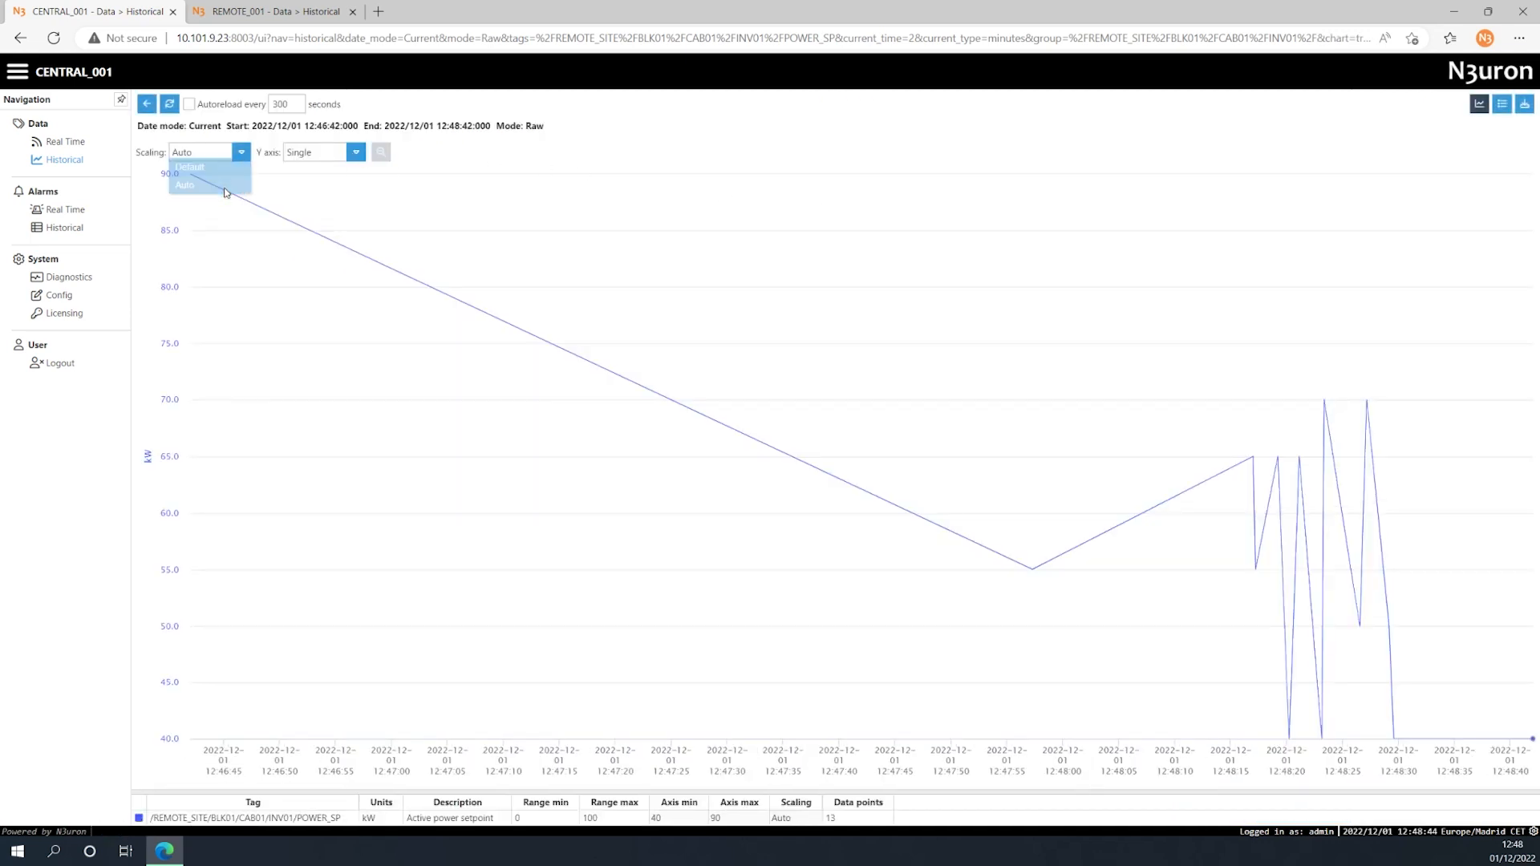
click(251, 4)
click(105, 7)
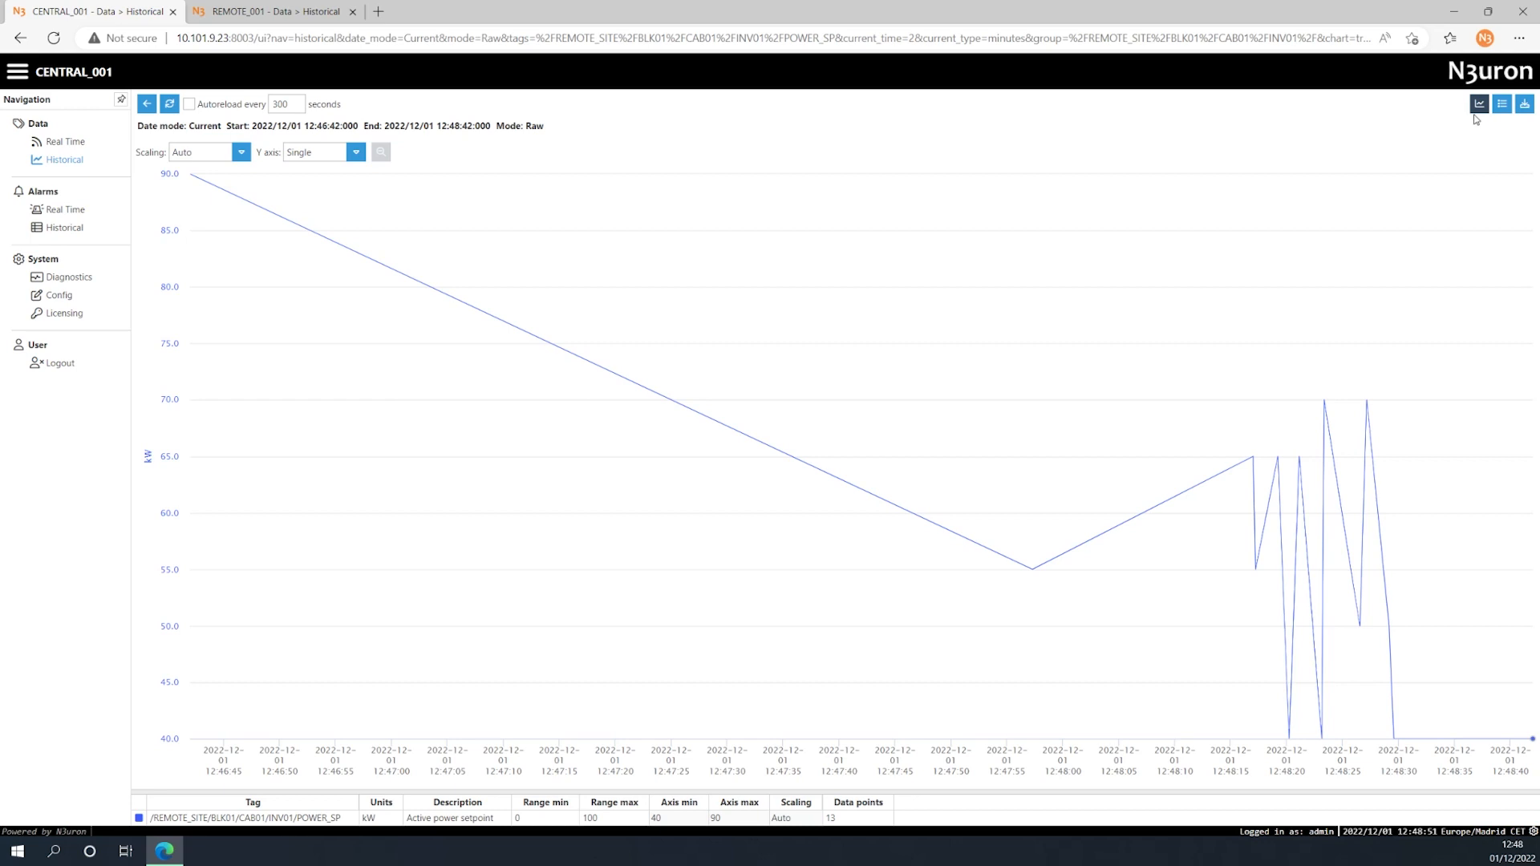
- Show the POWER_SP history as a table on both nodes and compare the recorded values
click(1500, 108)
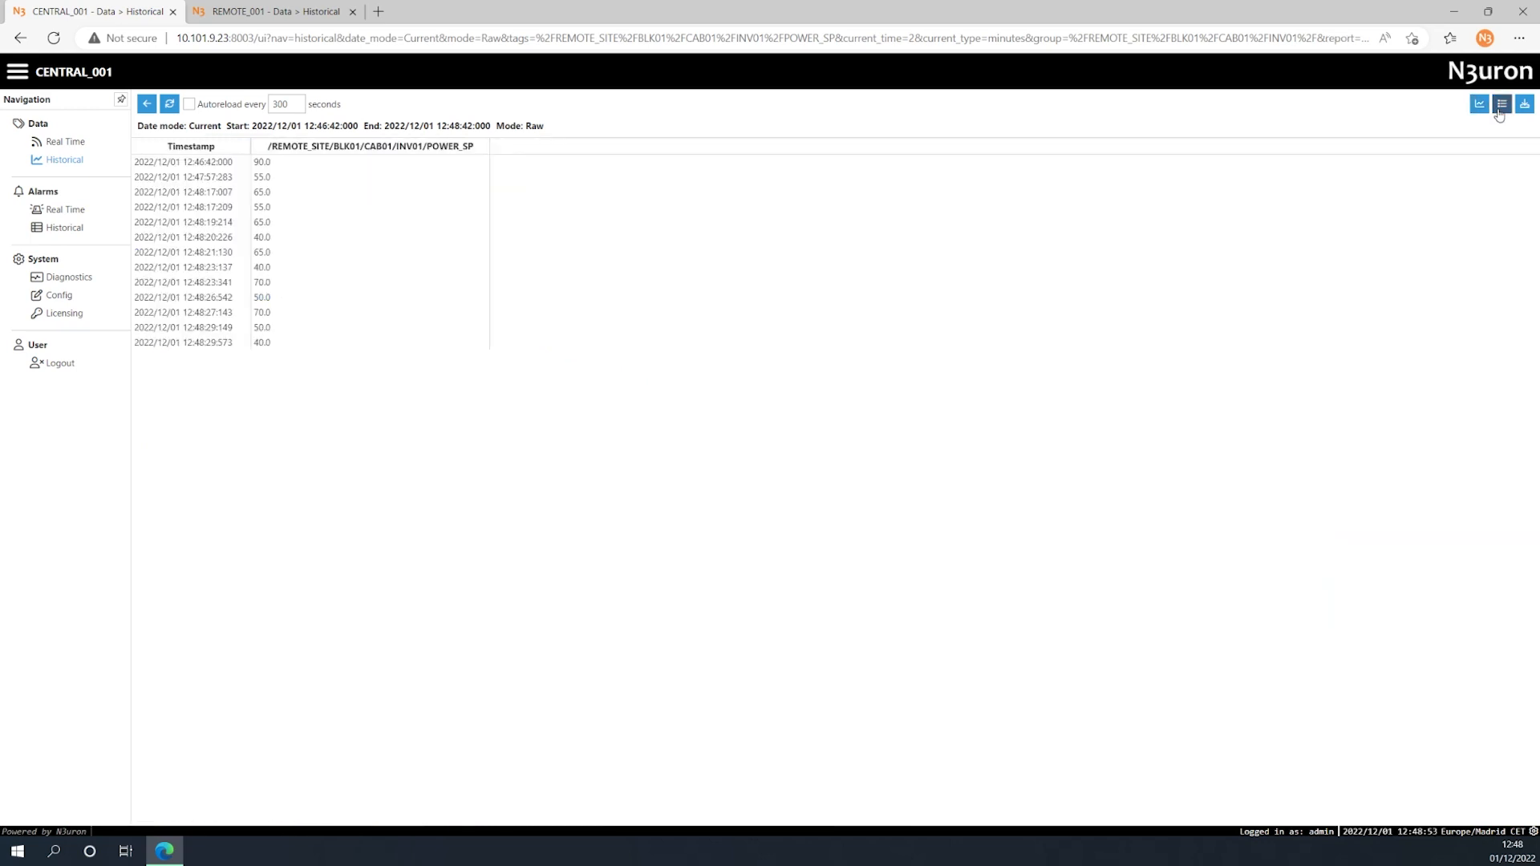
click(299, 8)
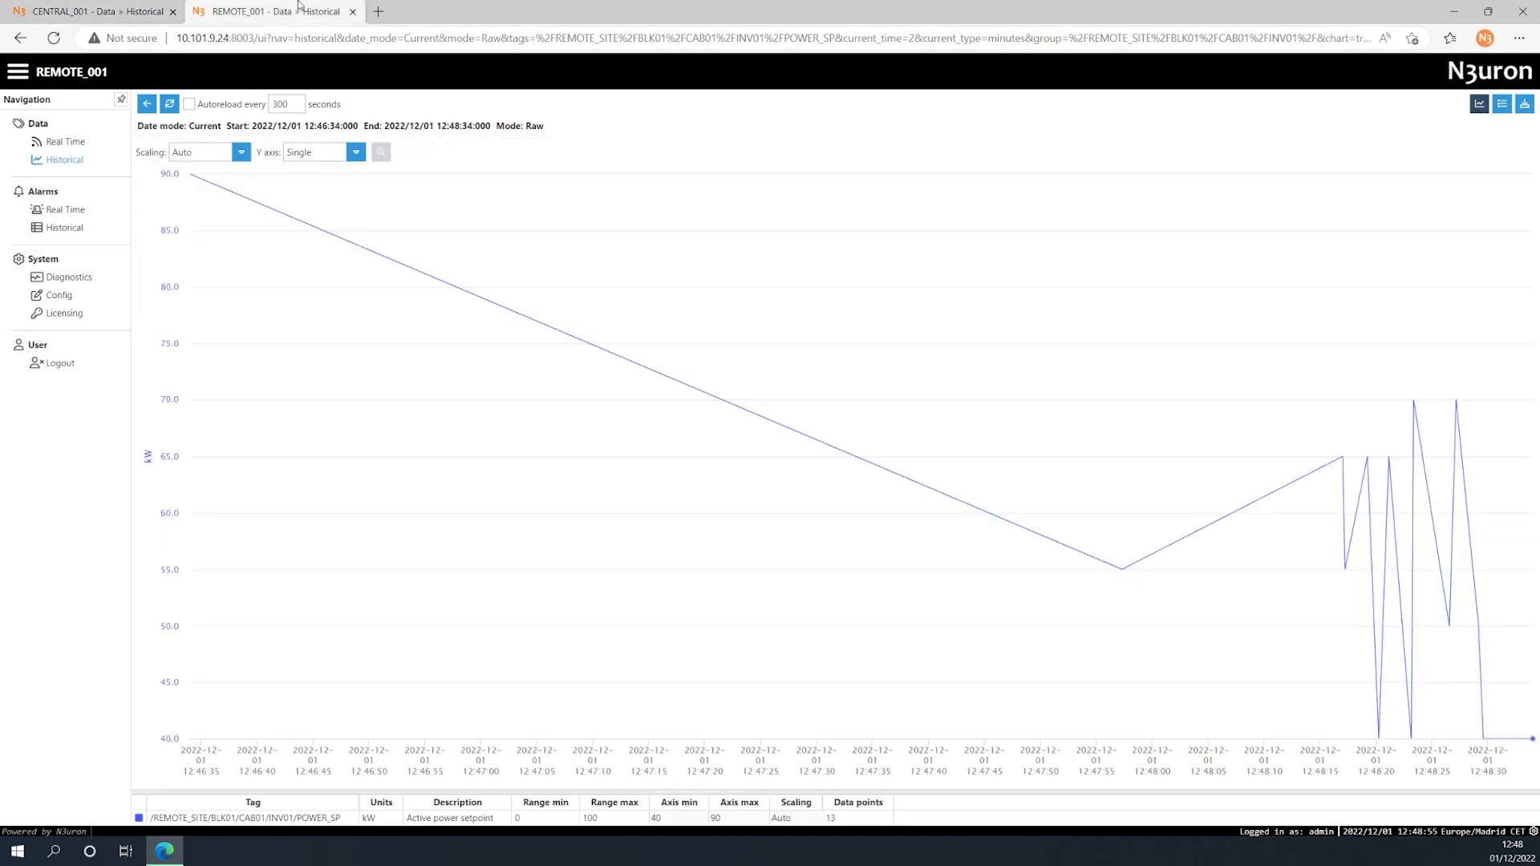
click(1502, 105)
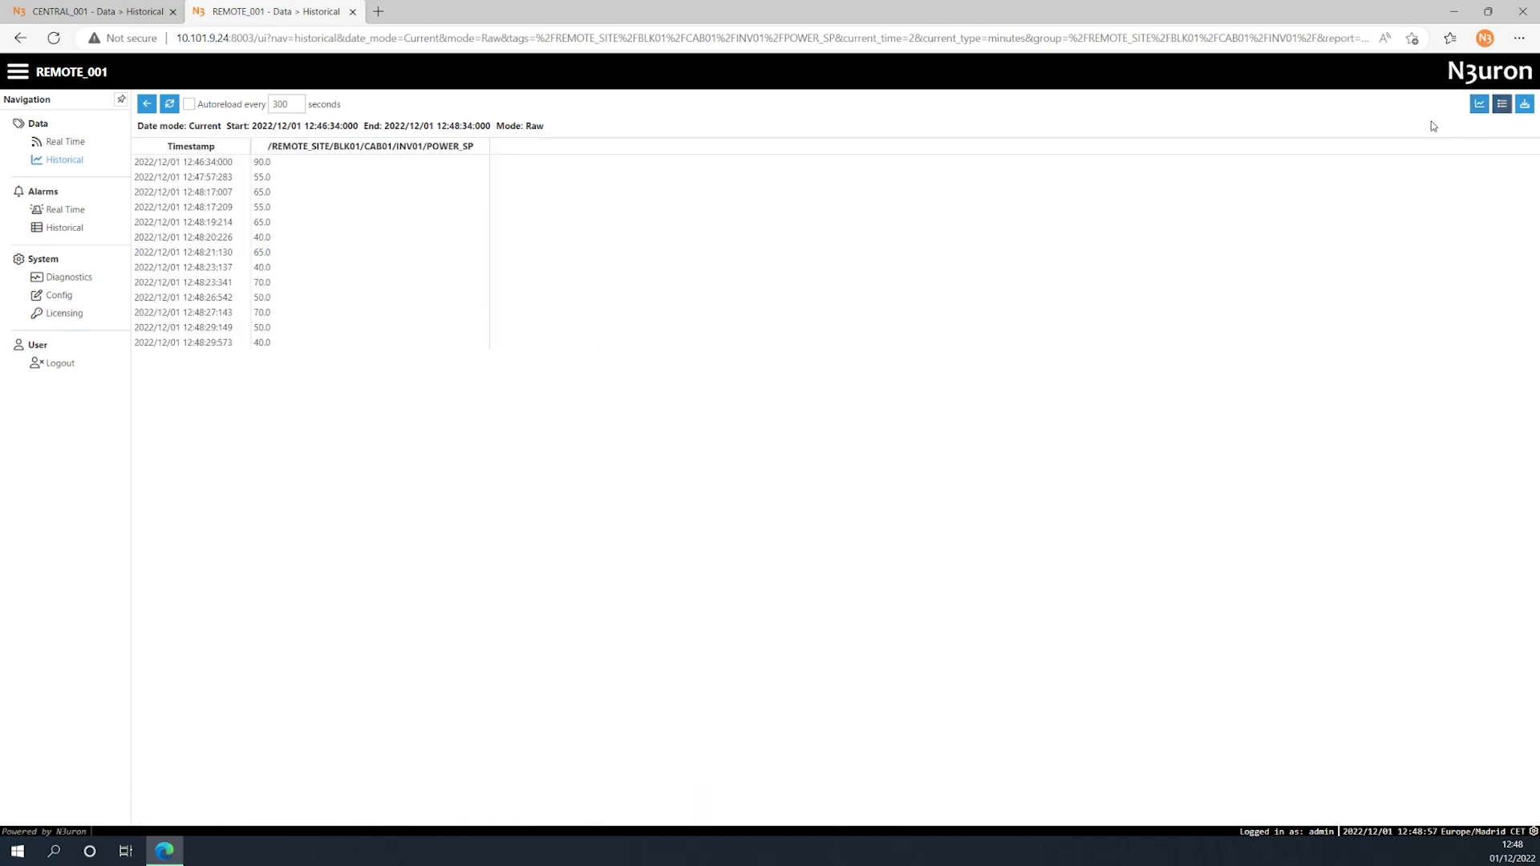
click(115, 10)
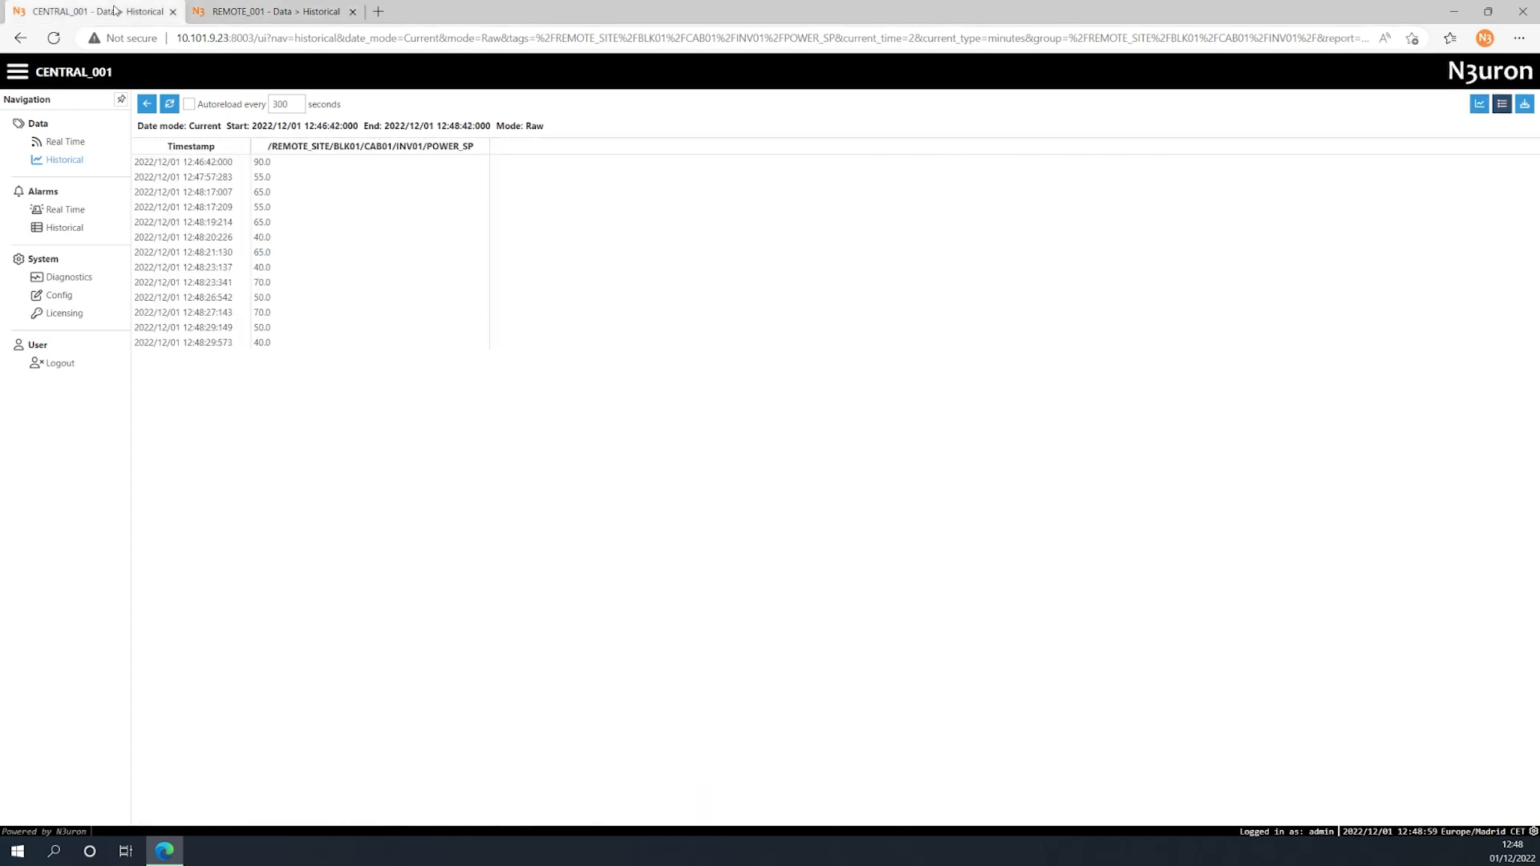
- On REMOTE_001, set the outbound CENTRAL_001 link's TCP port to 3002, save the configuration, and check the link diagnostics
click(273, 12)
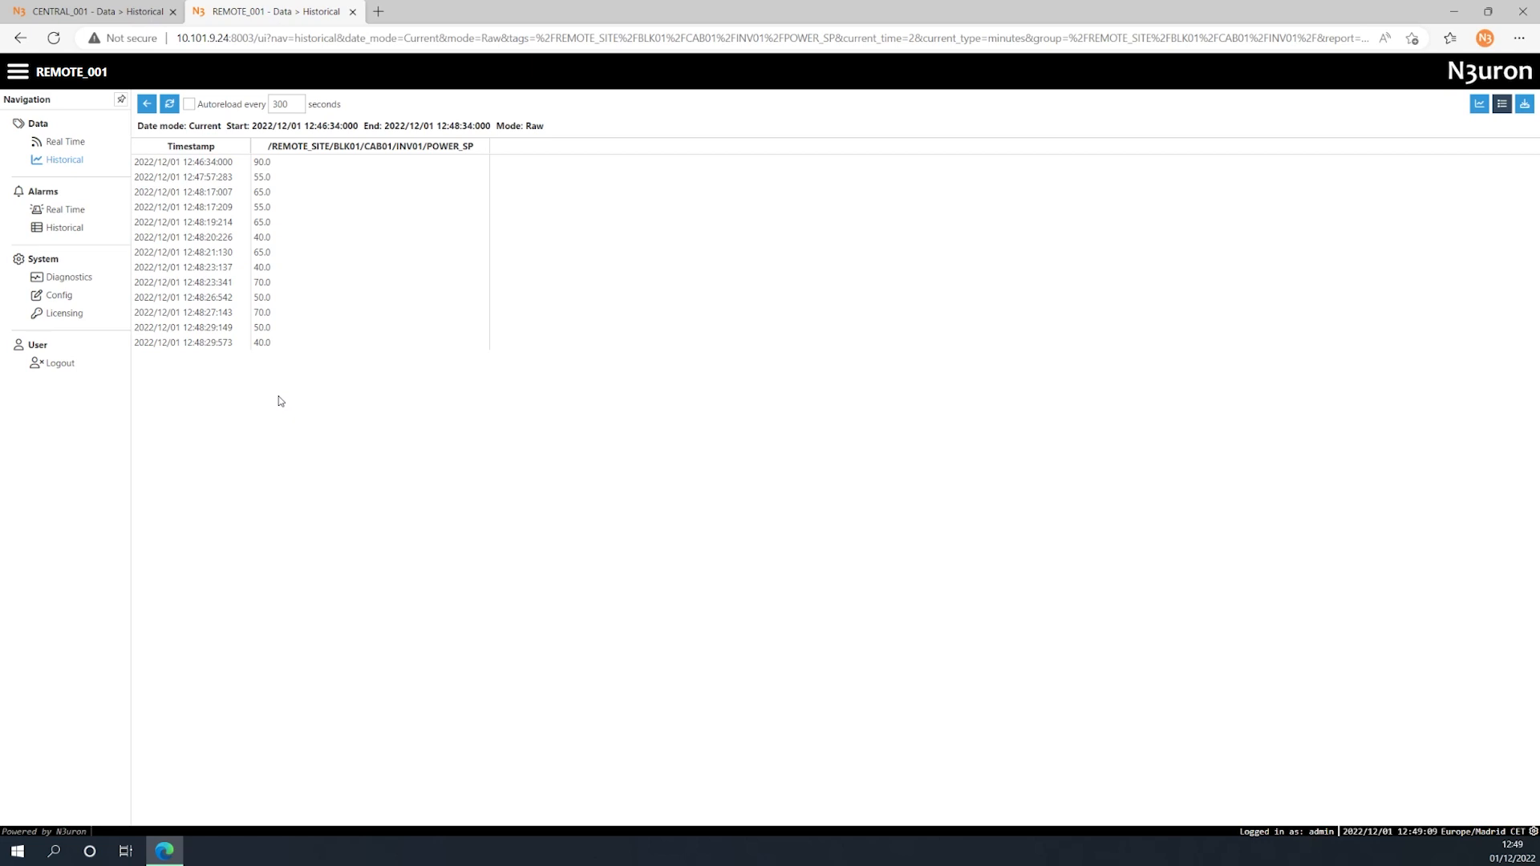
click(56, 295)
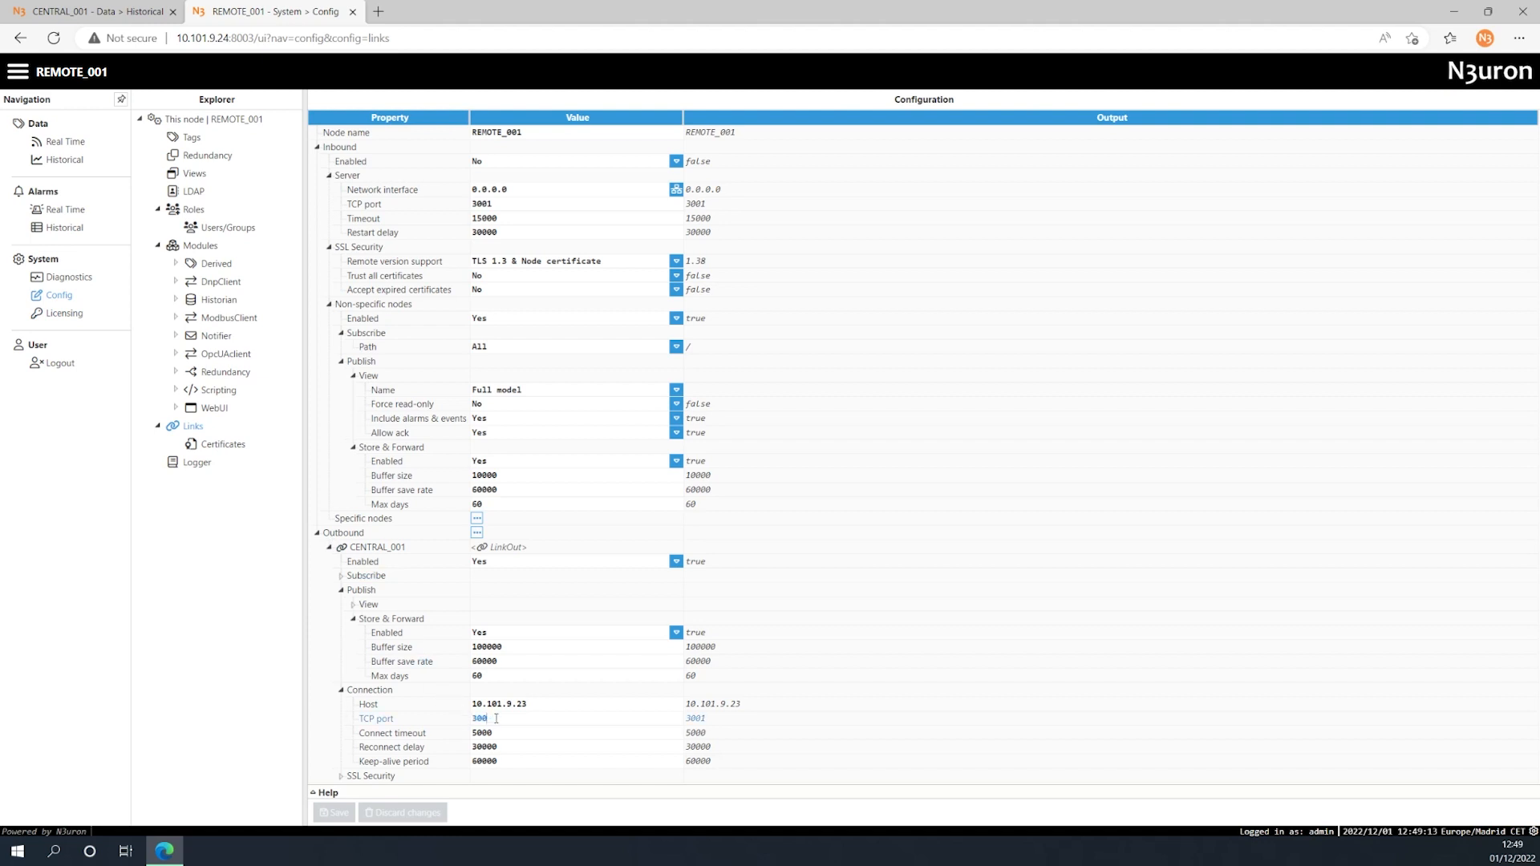
text(2)
key(Return)
click(331, 809)
click(71, 280)
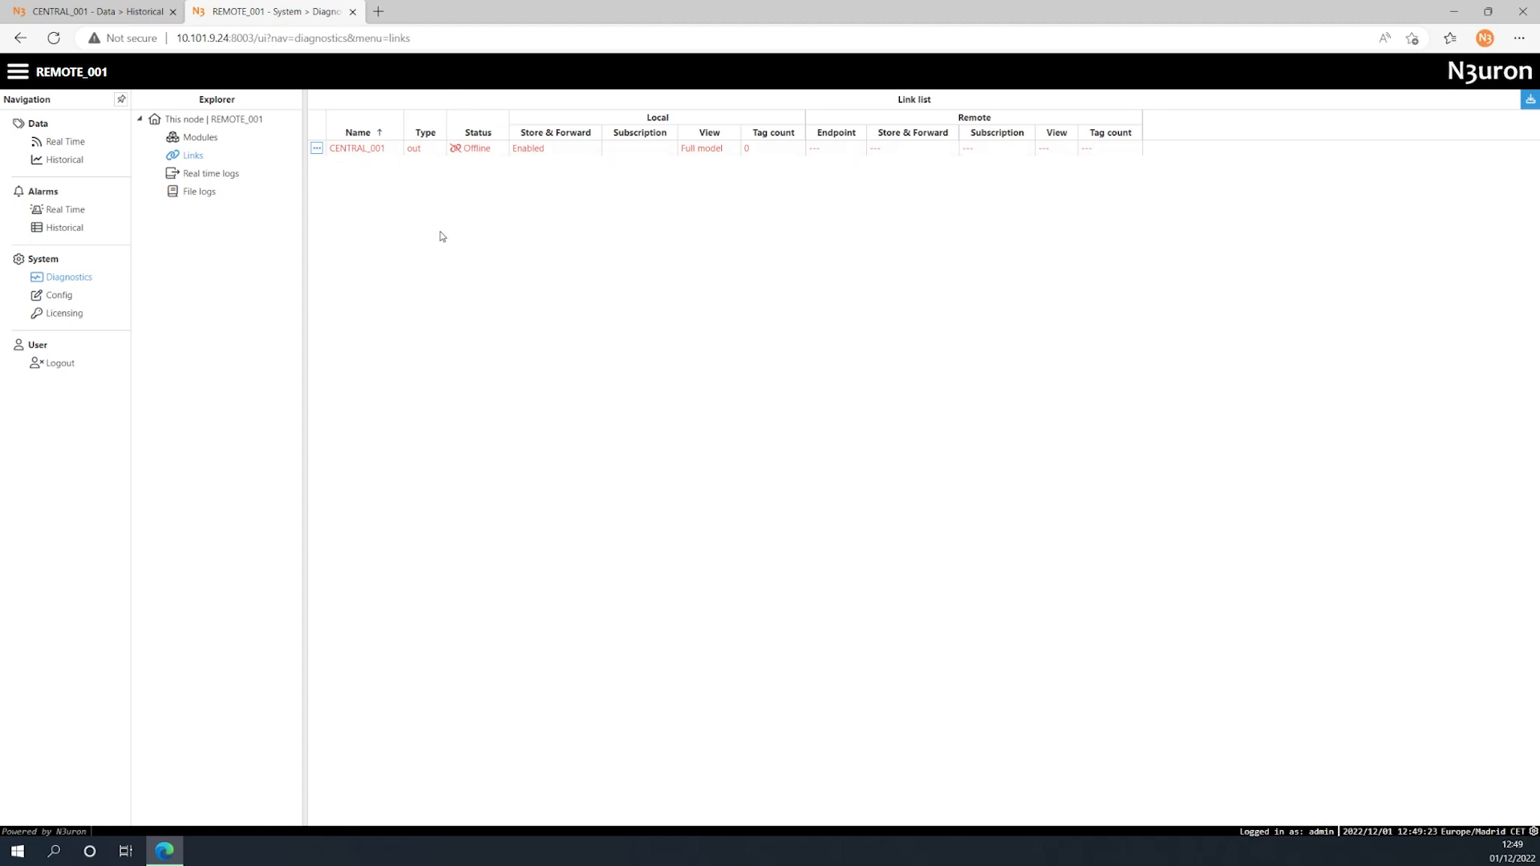
- In REMOTE_001's real-time data, write the value 55 and after it 60 to INV01's POWER_SP tag
click(60, 142)
click(355, 203)
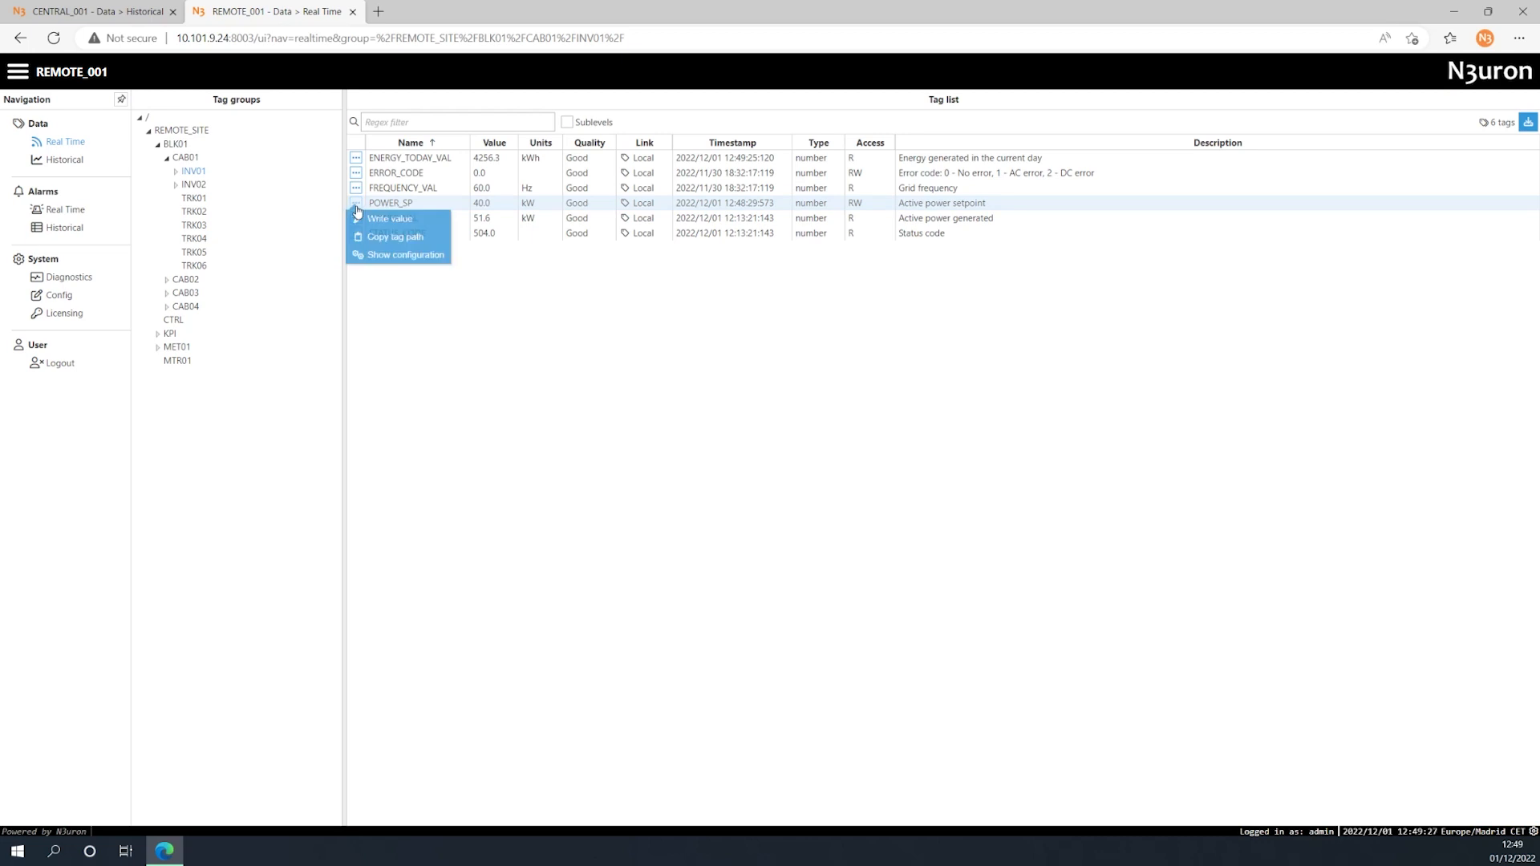
click(381, 215)
double_click(520, 453)
text(55)
click(1154, 479)
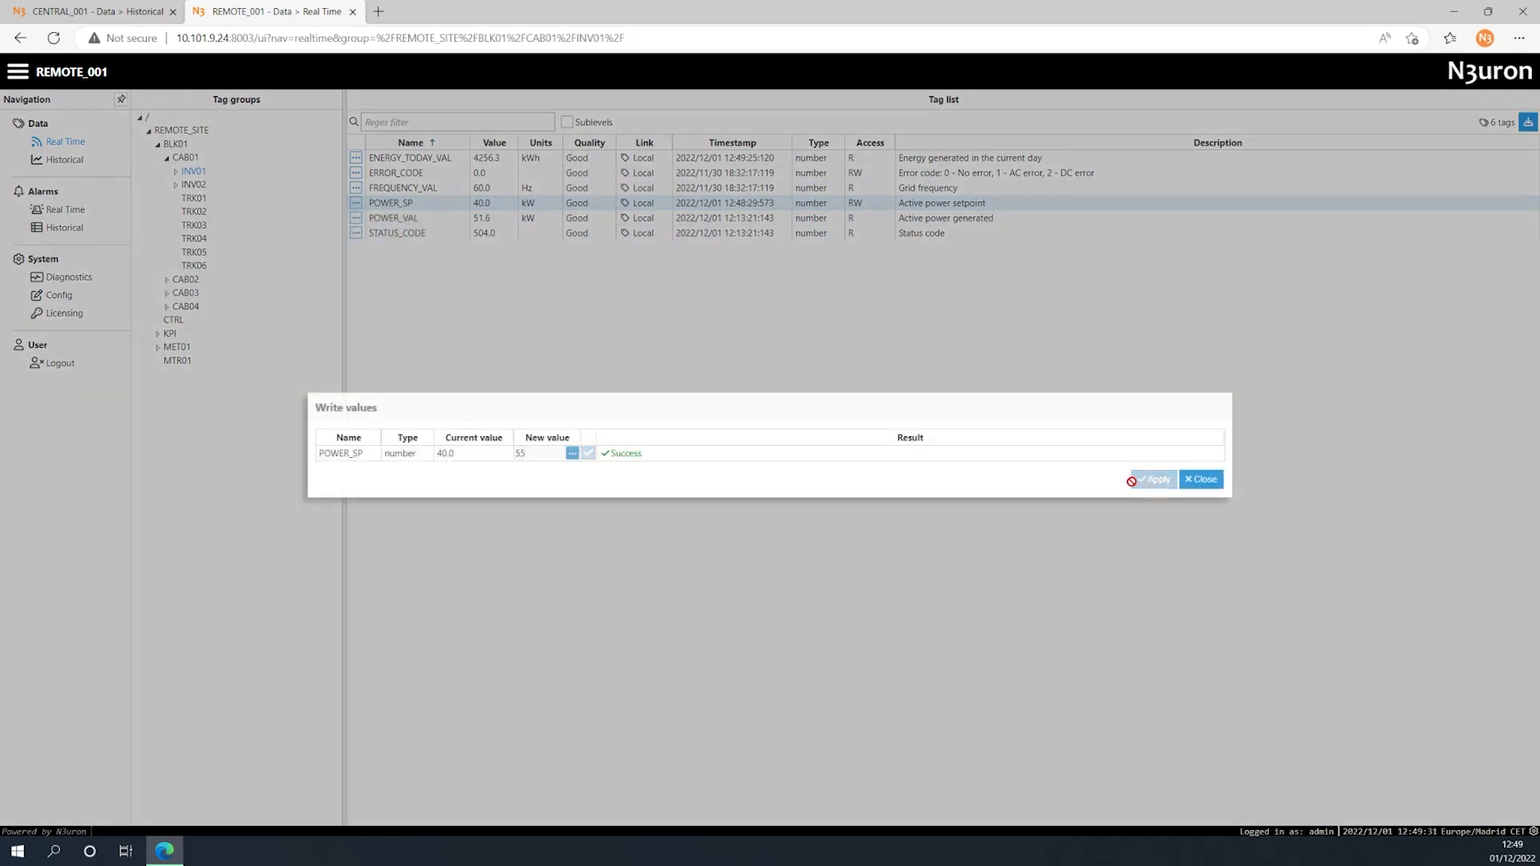
double_click(525, 454)
text(60)
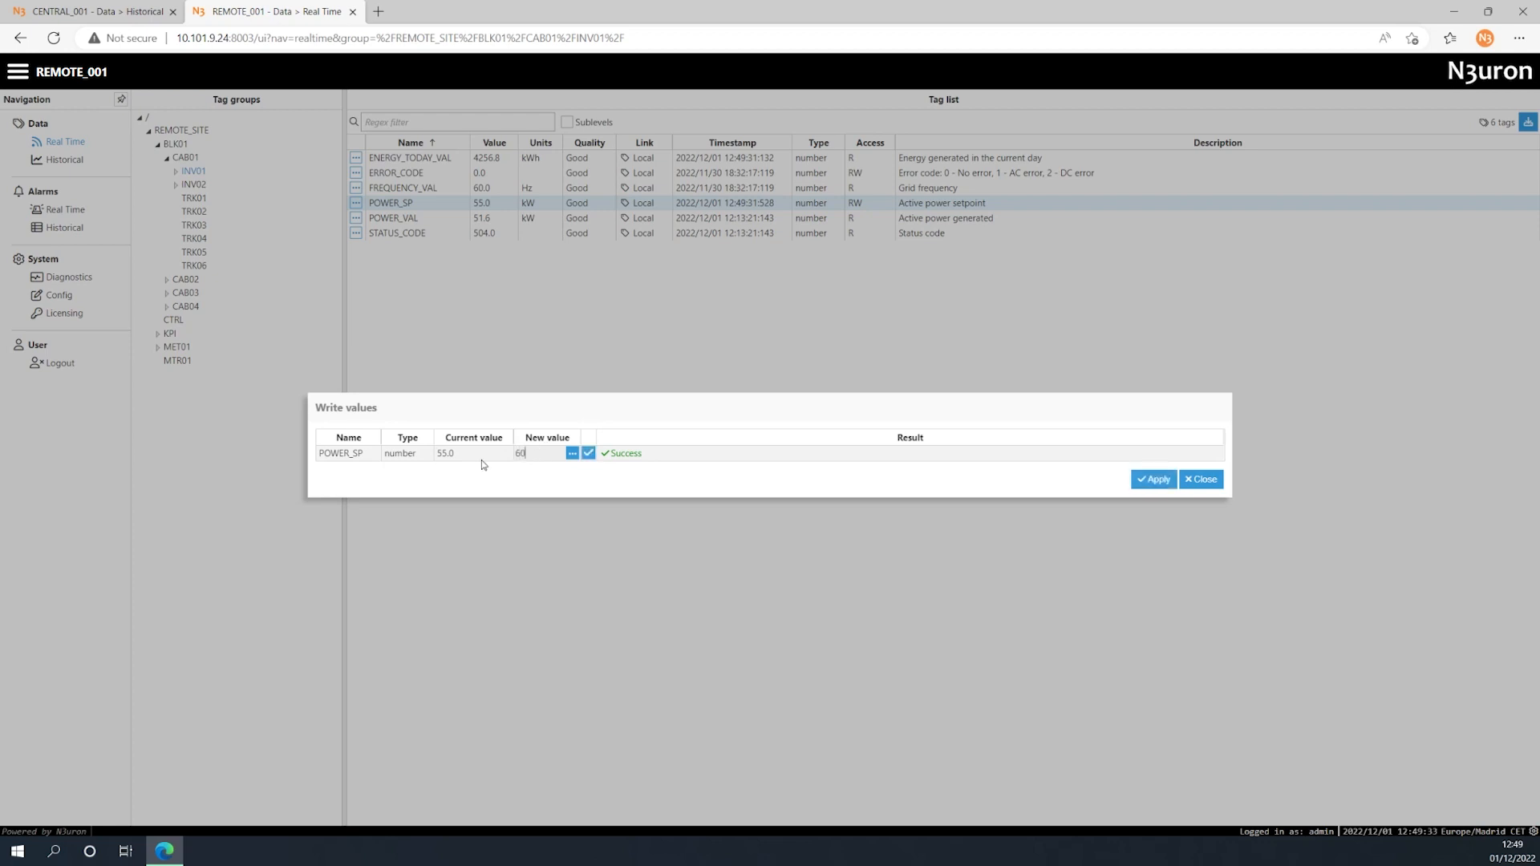
click(1152, 479)
- Write the value 70 and after it 45 to INV01's POWER_SP tag, and close the write dialog
double_click(522, 454)
text(70)
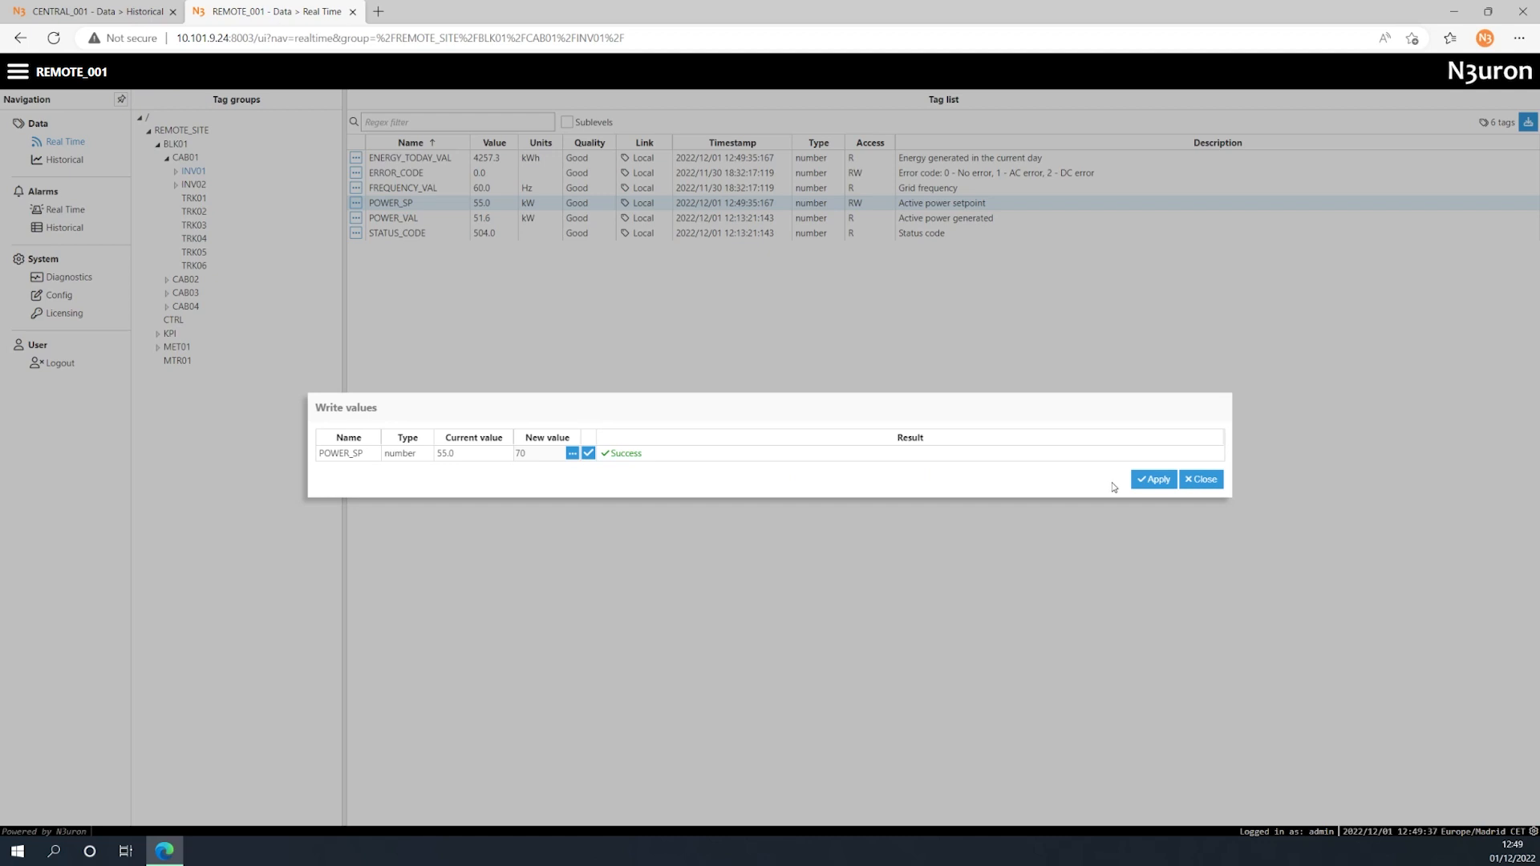
click(1154, 479)
double_click(522, 453)
text(45)
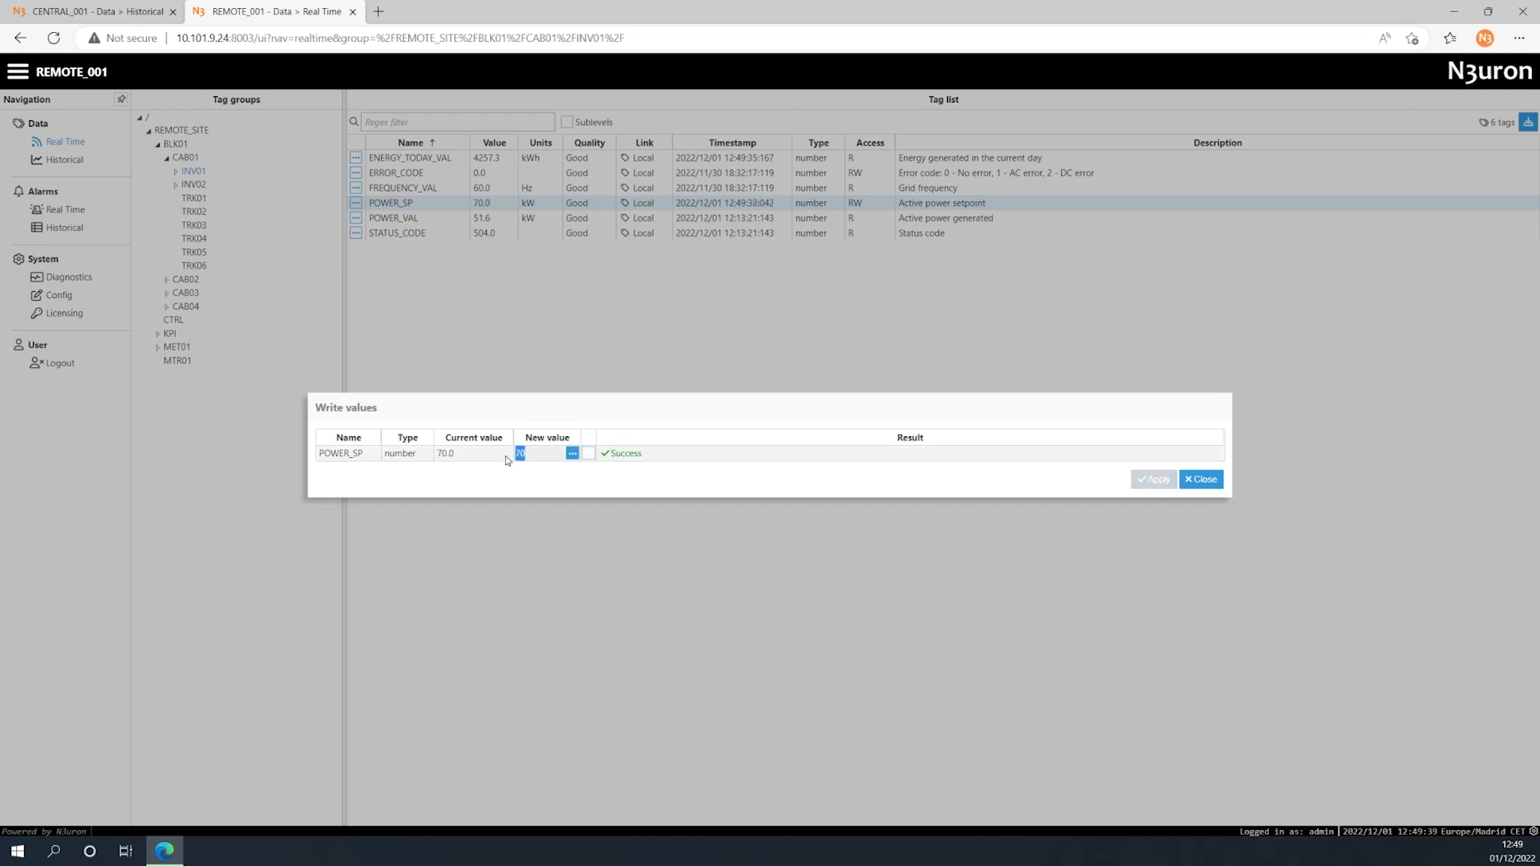
click(1154, 479)
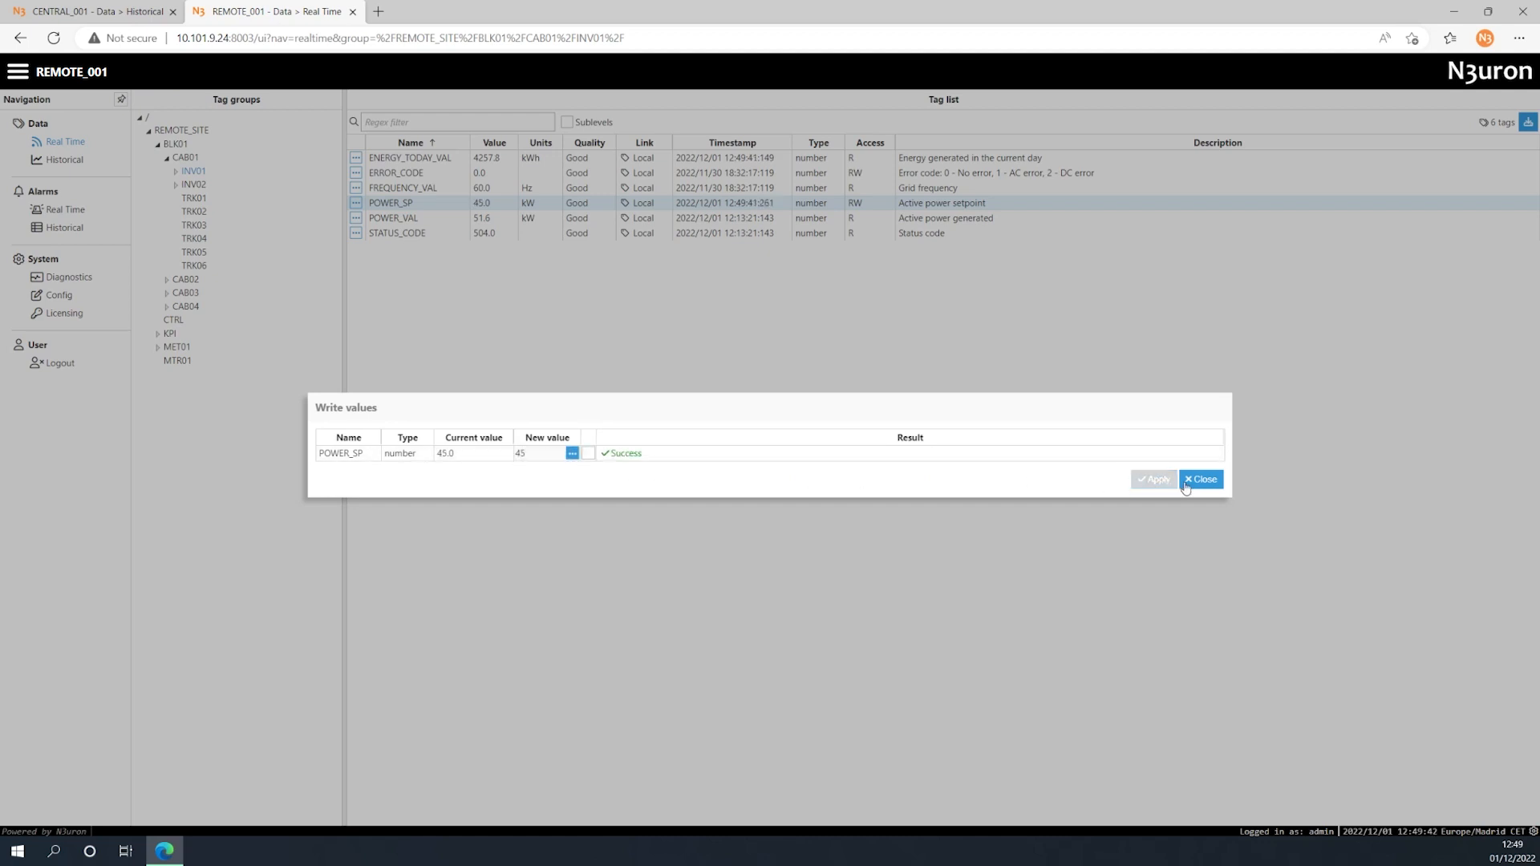
click(1201, 479)
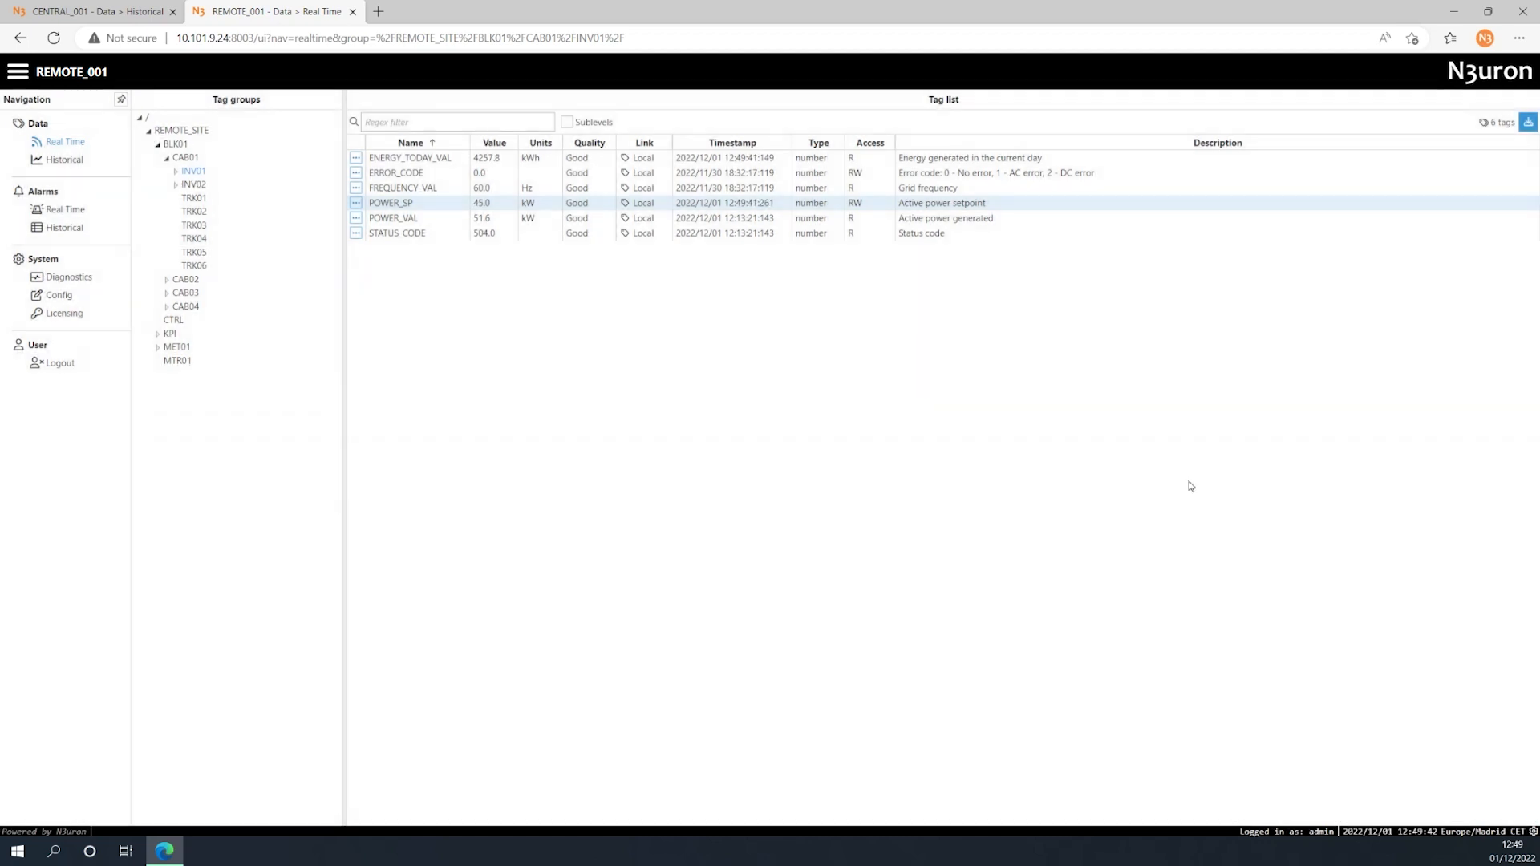
- Refresh the POWER_SP history tables on REMOTE_001 and CENTRAL_001 and compare the values recorded with the link down
click(50, 162)
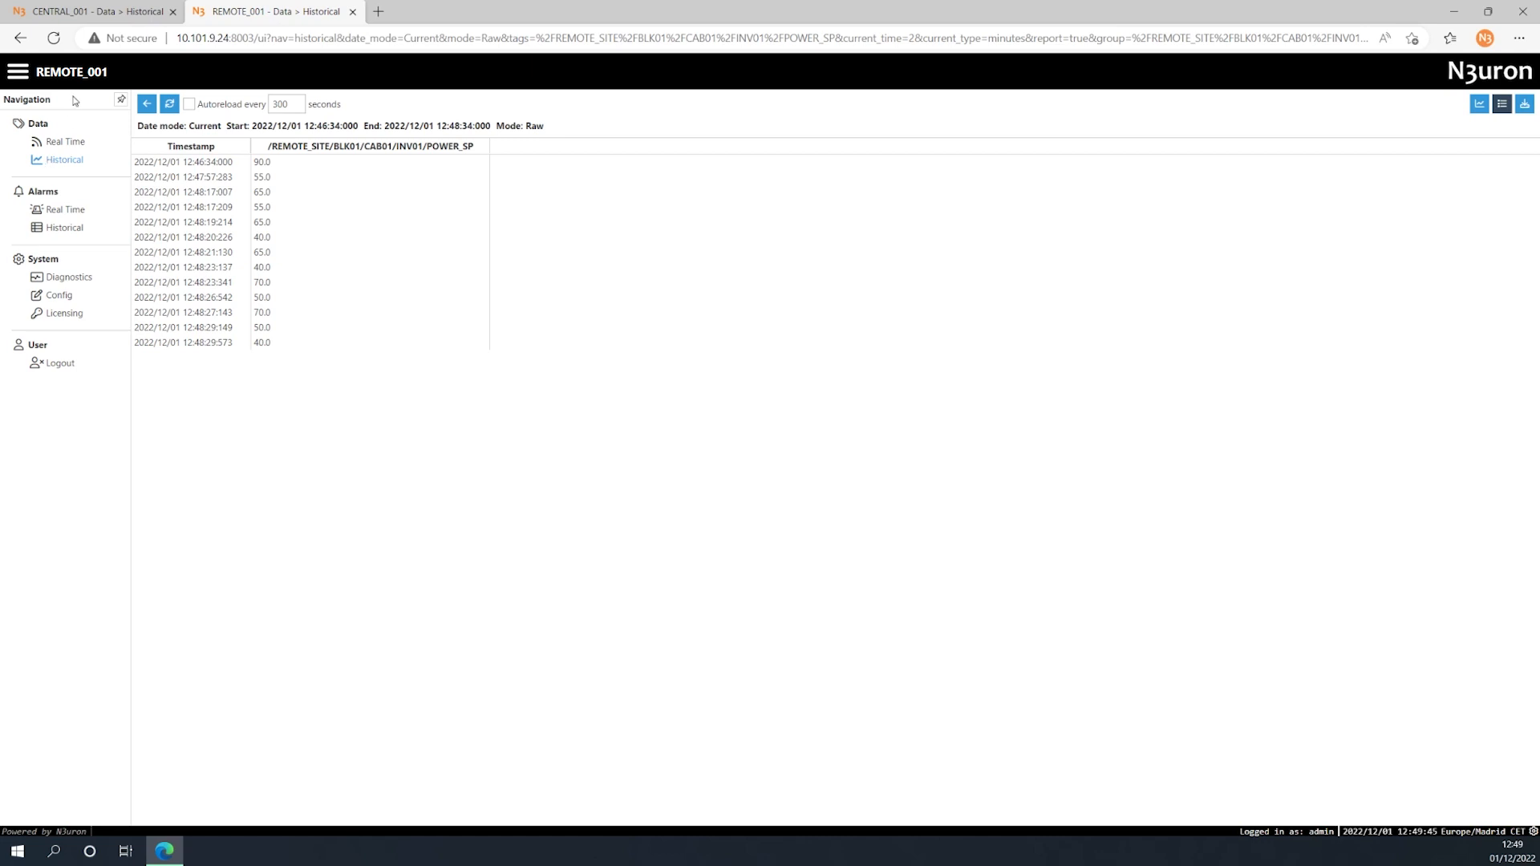
click(91, 11)
click(170, 105)
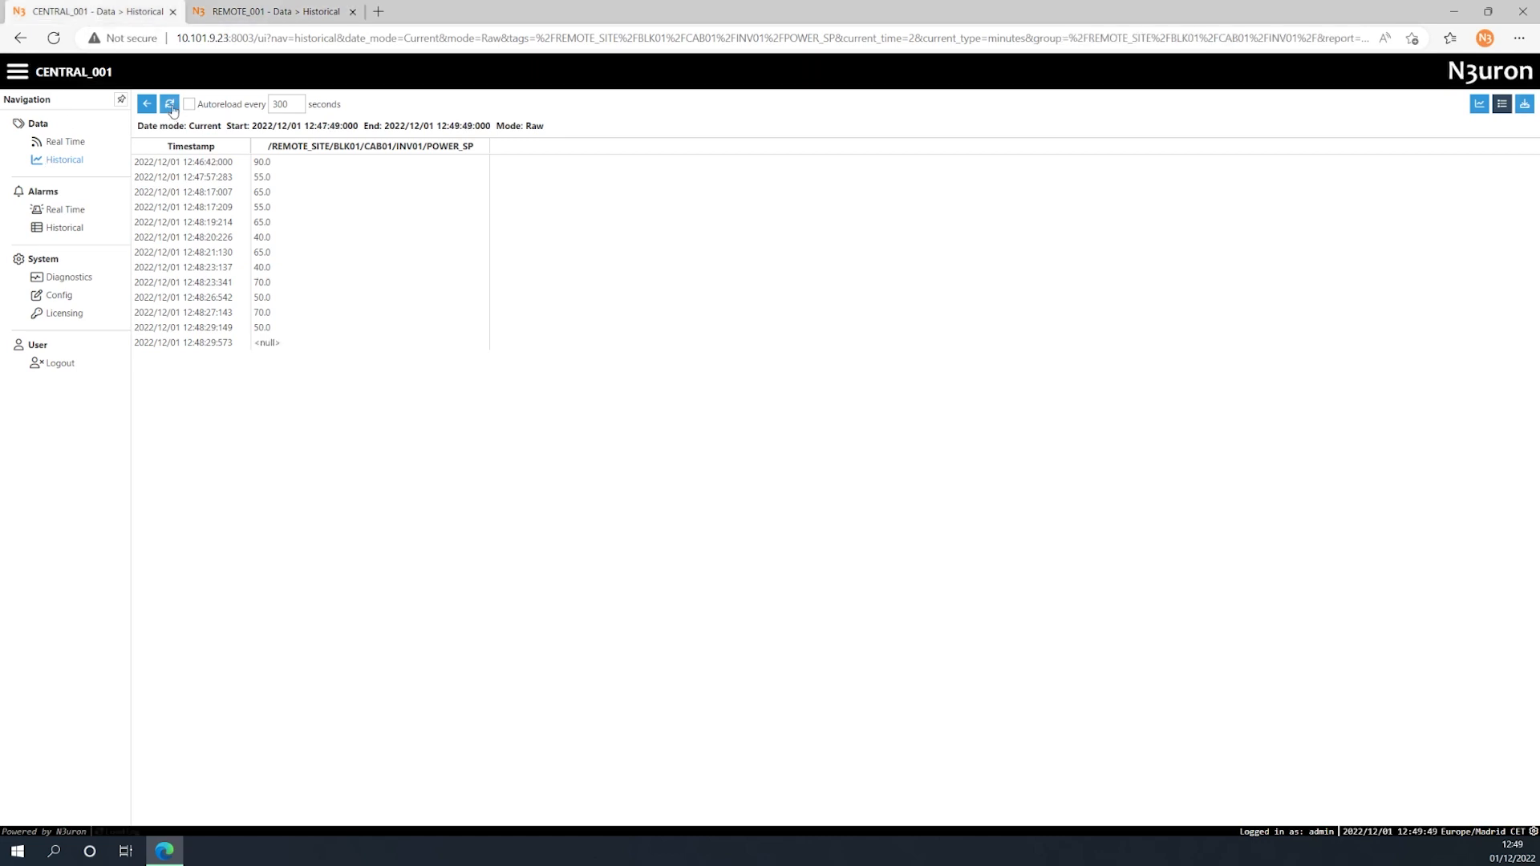
click(171, 104)
click(121, 11)
- Display the POWER_SP history as a chart on CENTRAL_001 and on REMOTE_001, and compare the two curves
click(1478, 105)
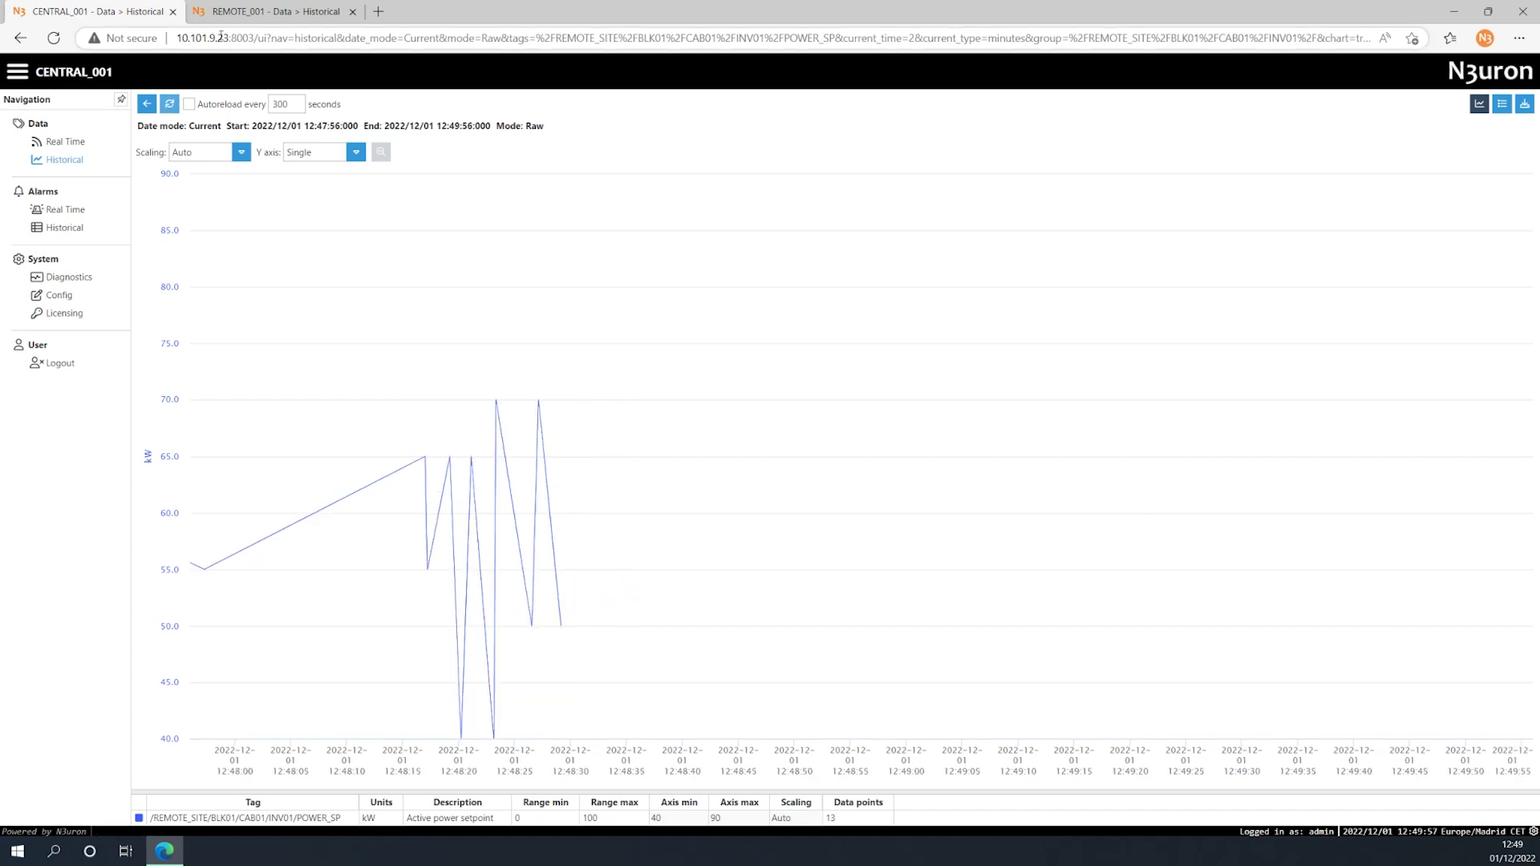
click(235, 10)
click(1478, 104)
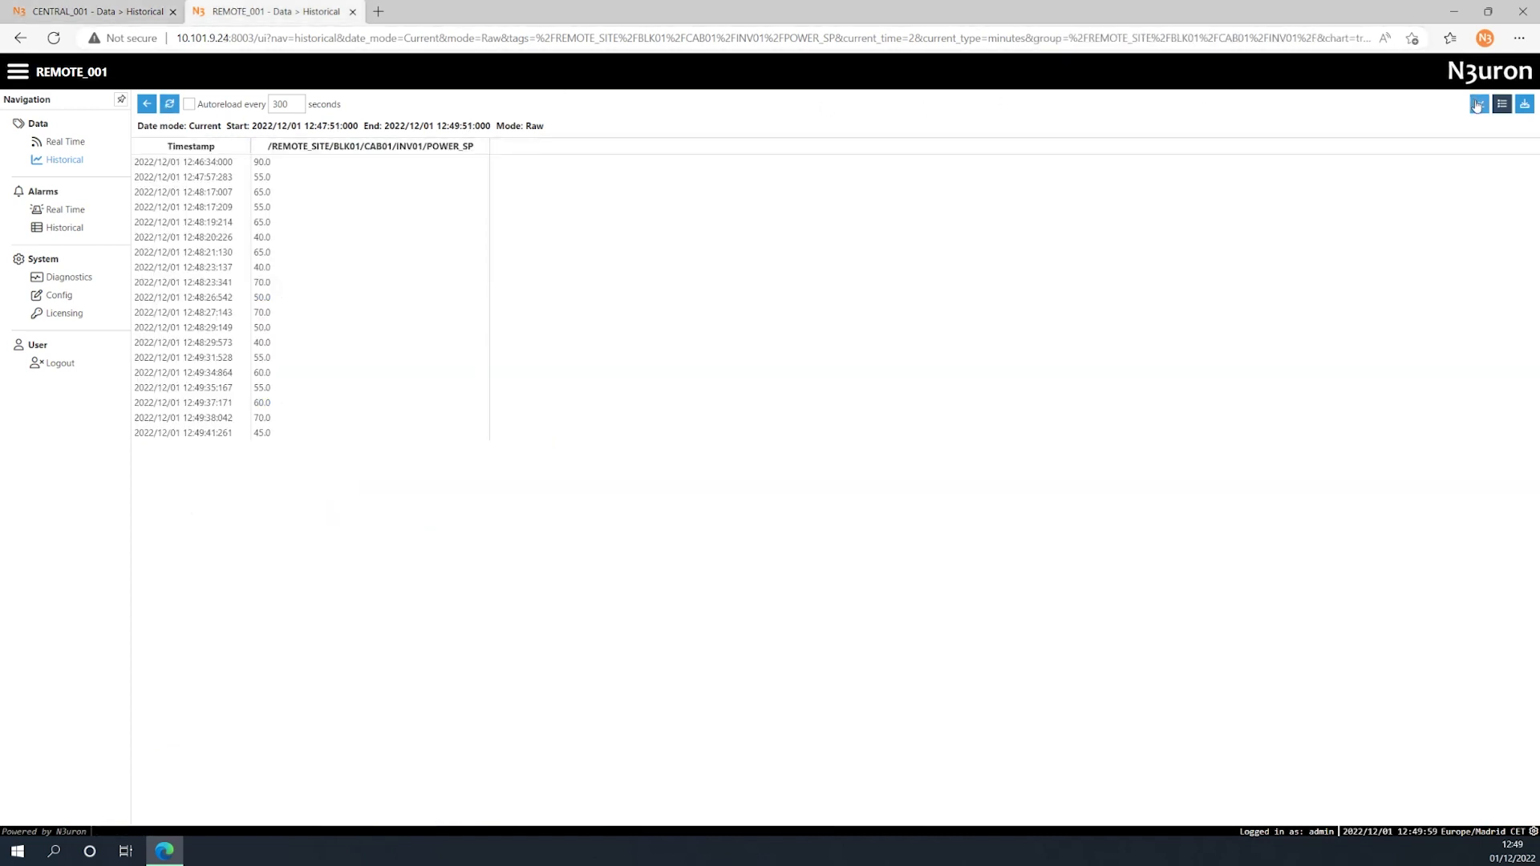
click(169, 104)
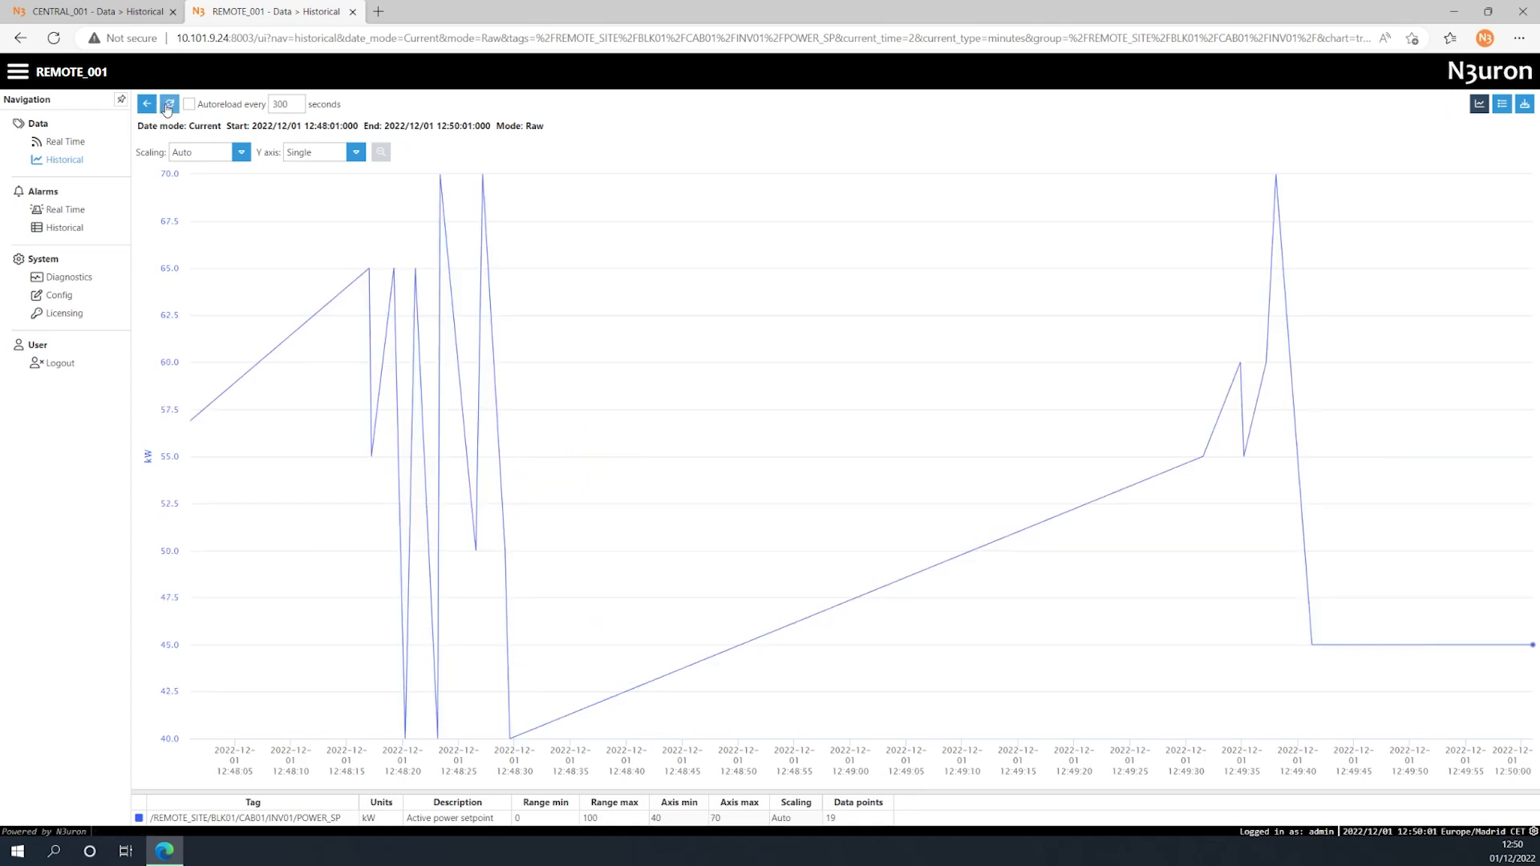
- In REMOTE_001's configuration, set the outbound CENTRAL_001 link's TCP port to 3001 and save
click(57, 295)
click(511, 724)
key(BackSpace)
text(1)
click(331, 811)
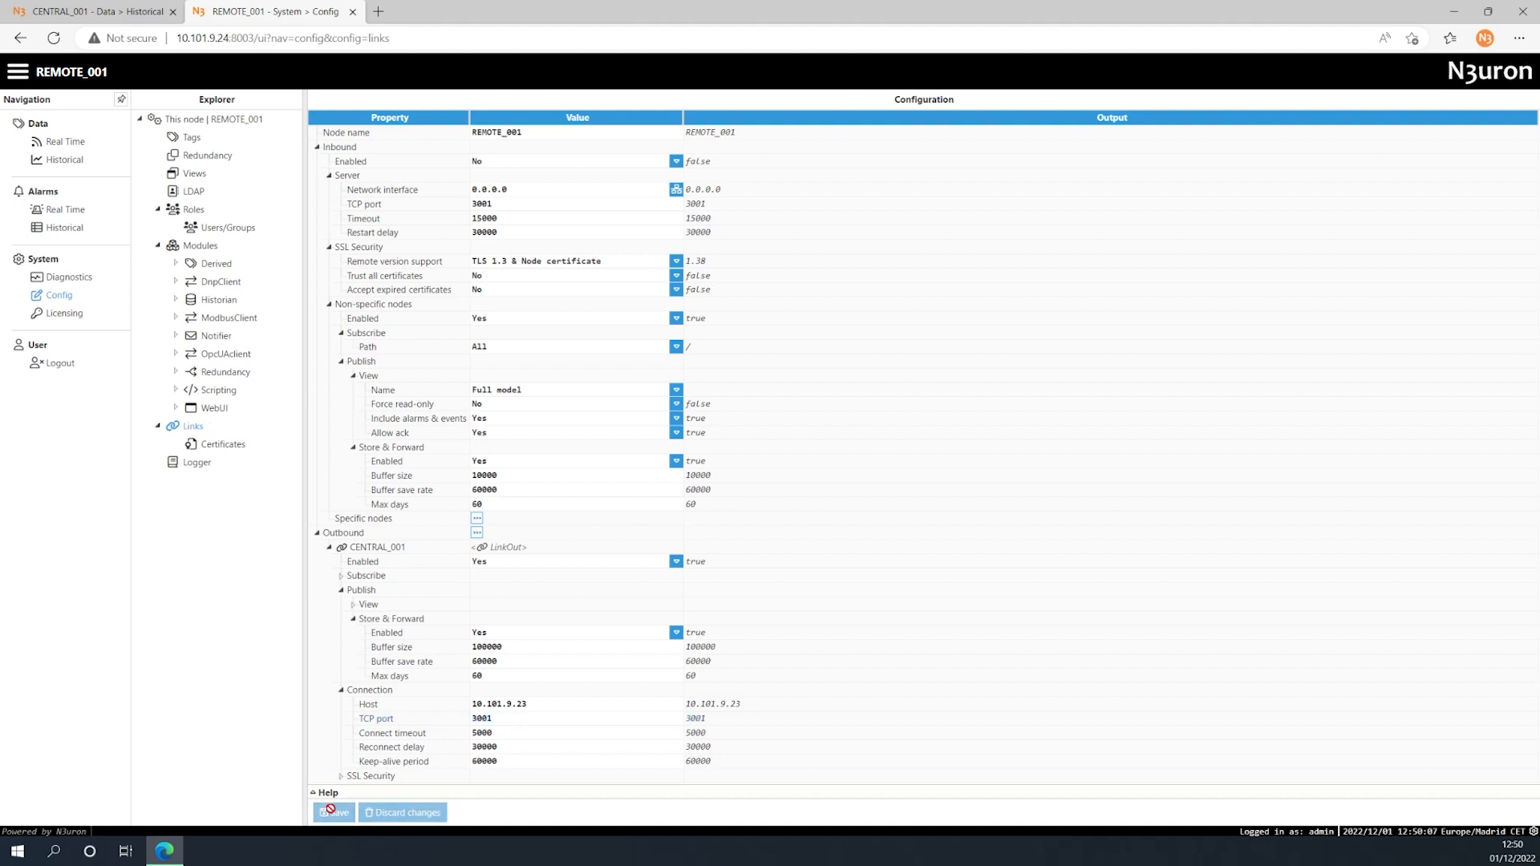
- Reload the POWER_SP history chart on REMOTE_001 and on CENTRAL_001 to check whether the buffered values were forwarded
click(66, 163)
click(167, 107)
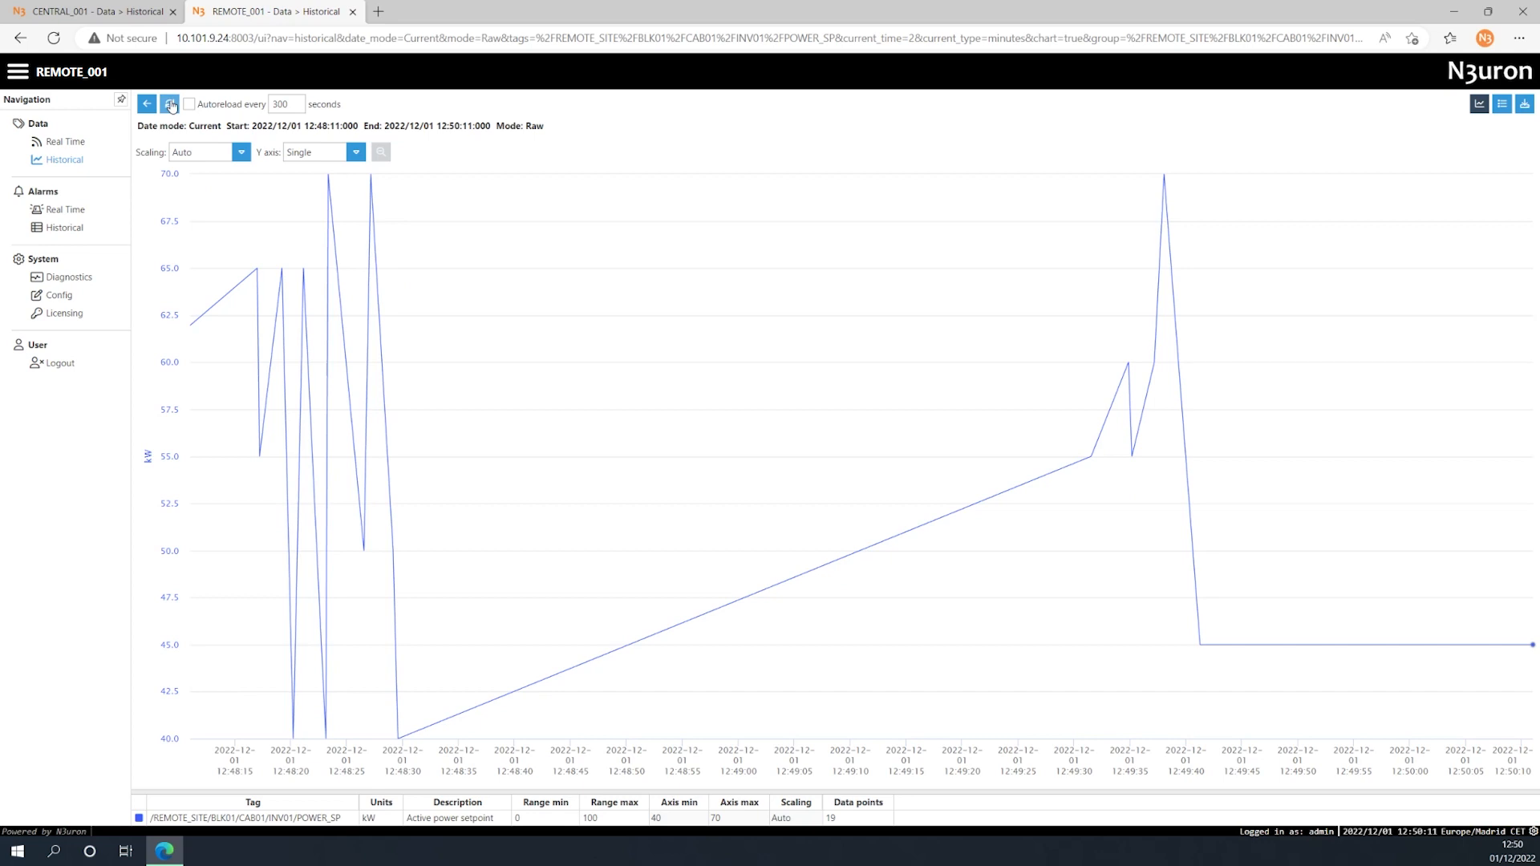
click(152, 13)
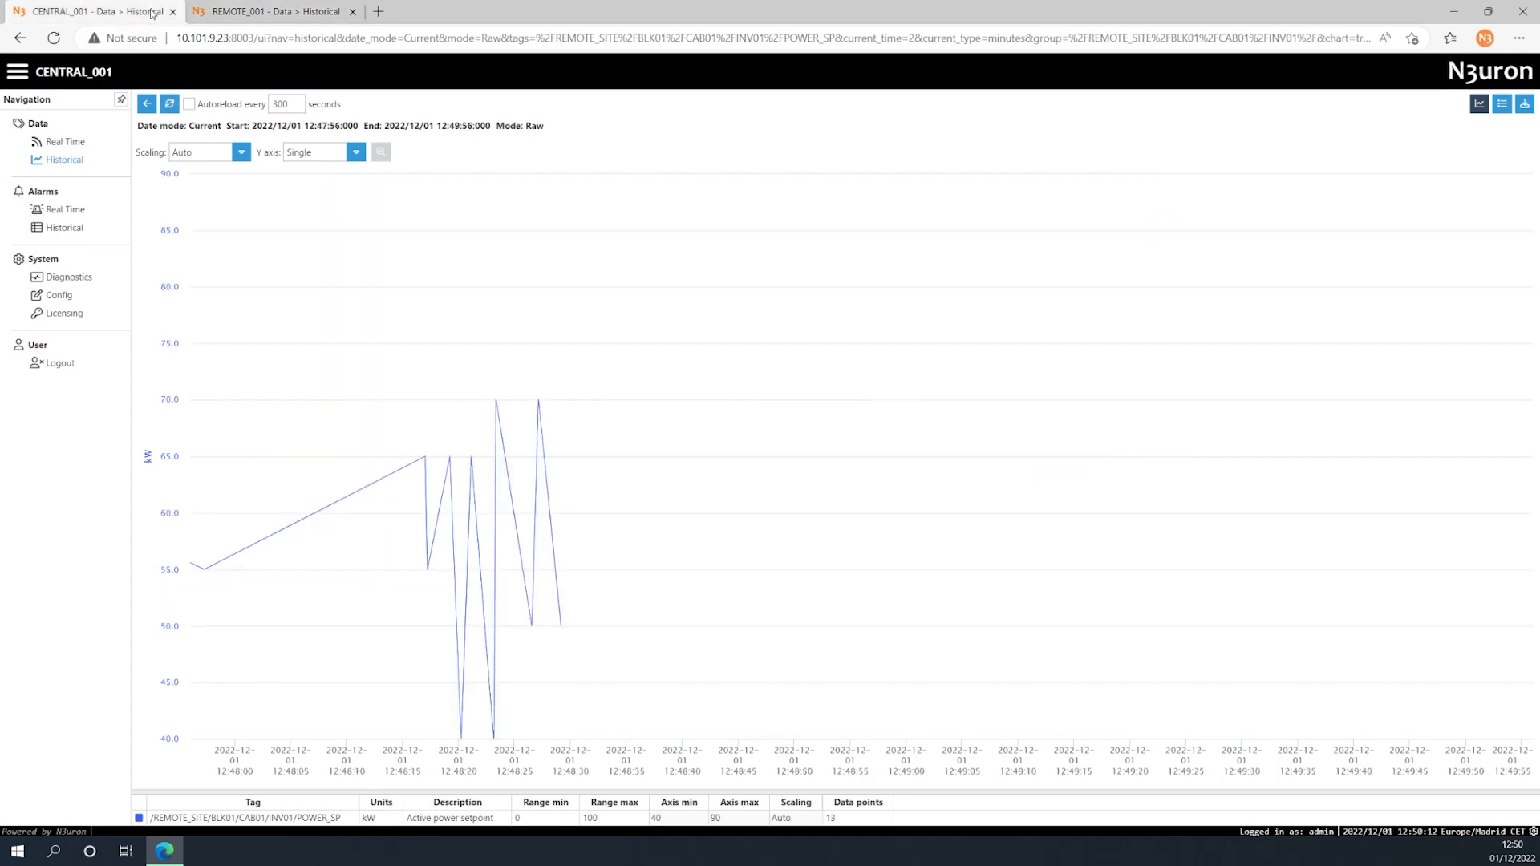
click(170, 106)
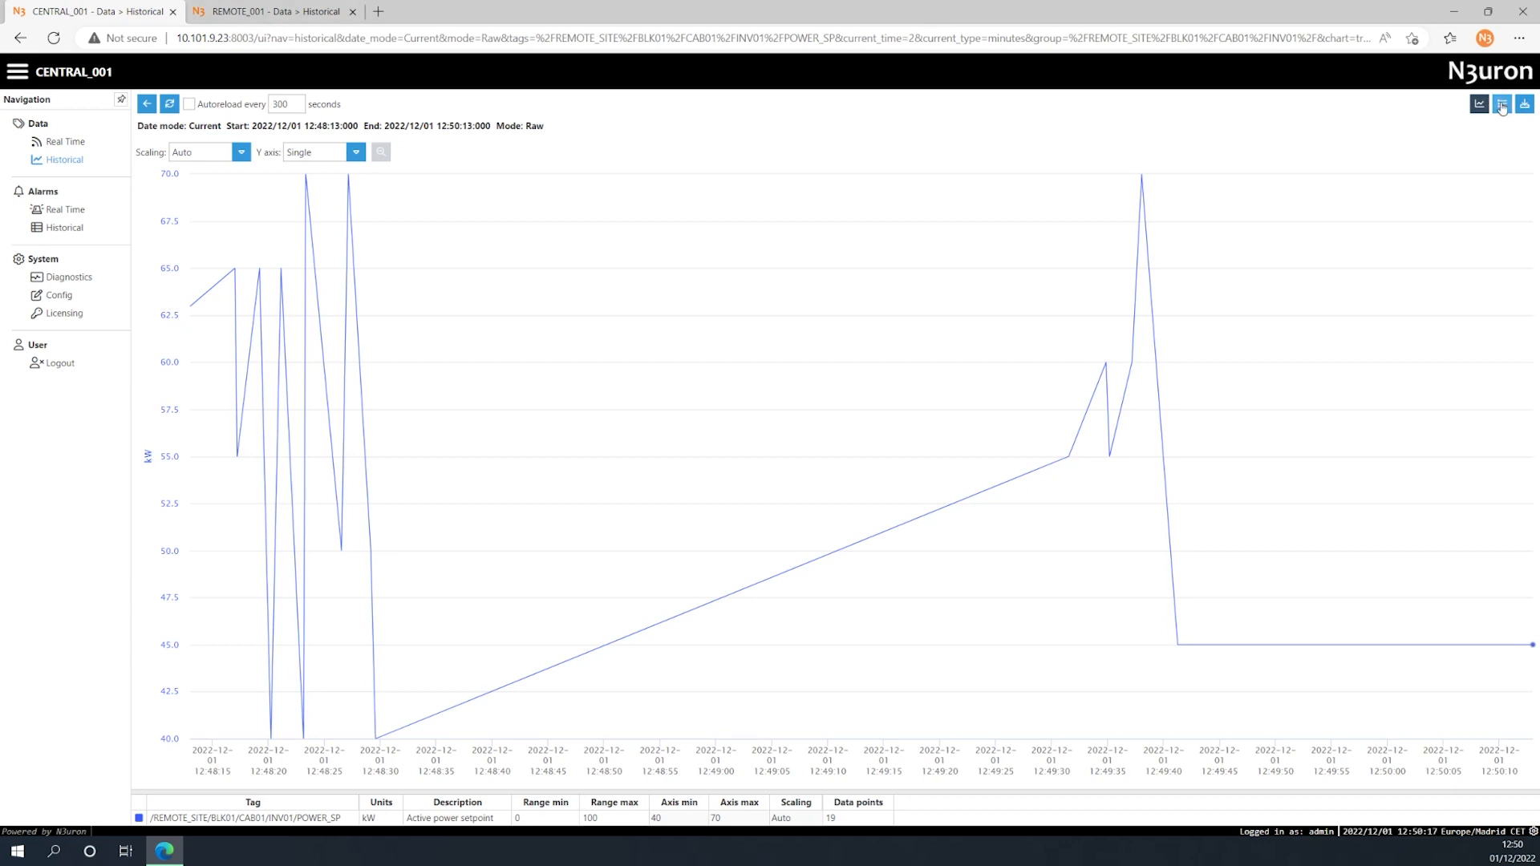
- Switch the POWER_SP history to a table on CENTRAL_001 and REMOTE_001, and compare the timestamps and values of both nodes
click(1502, 103)
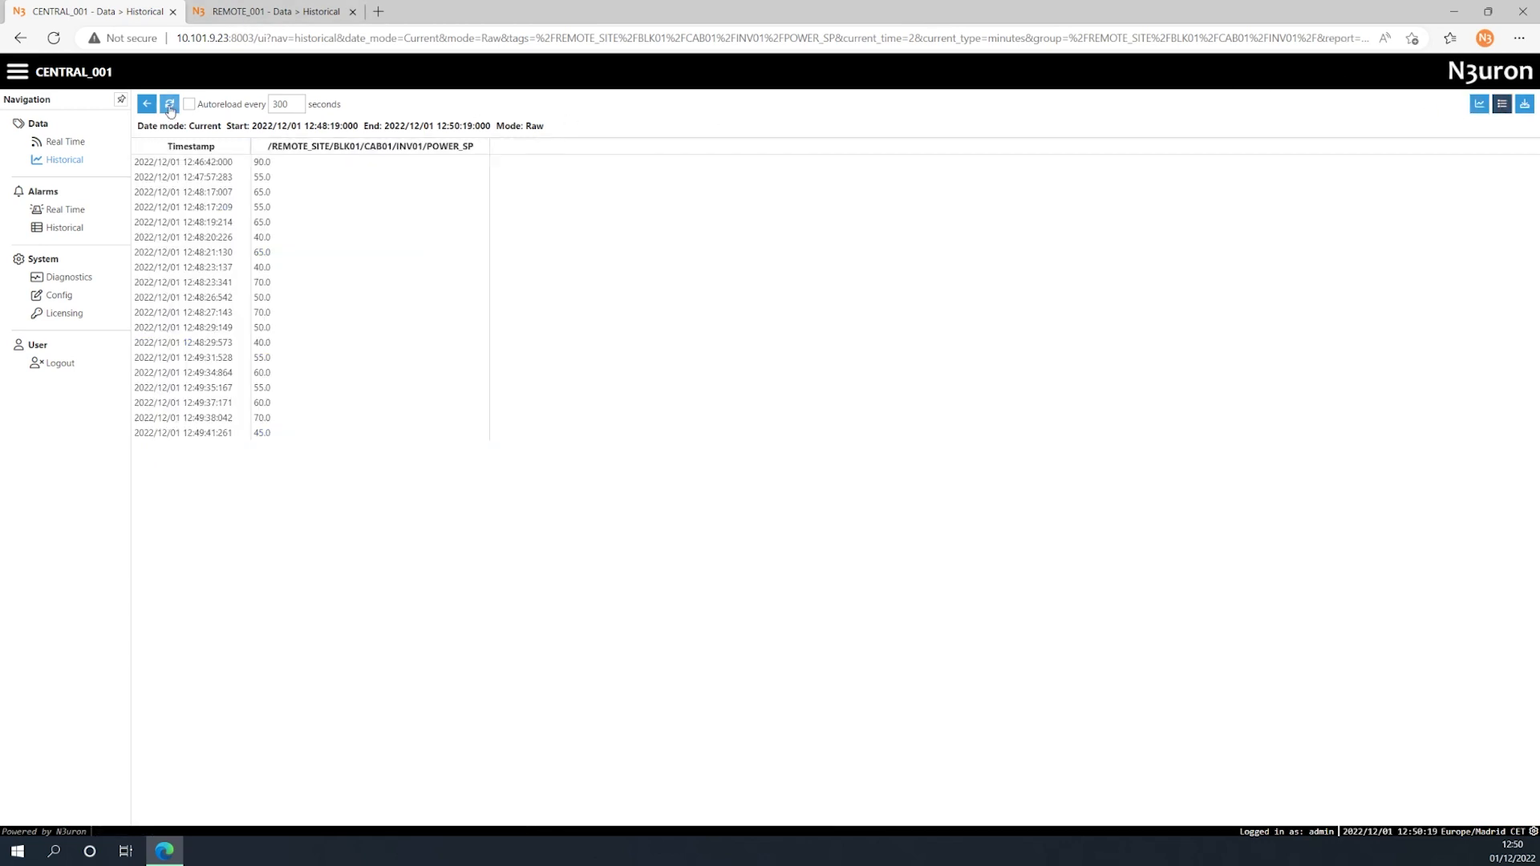
click(252, 12)
click(1502, 103)
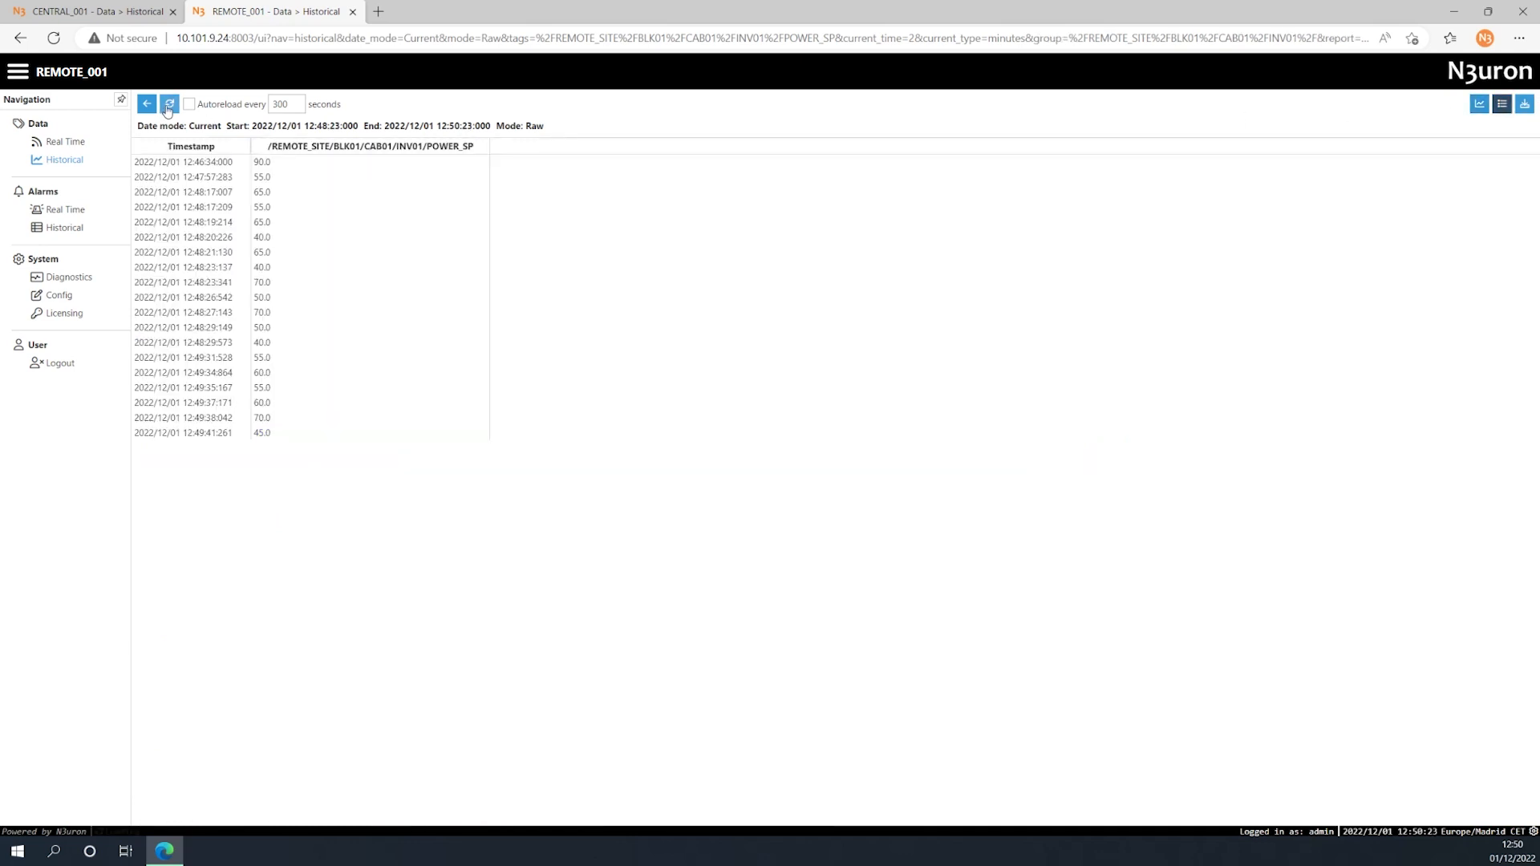
click(135, 12)
click(252, 13)
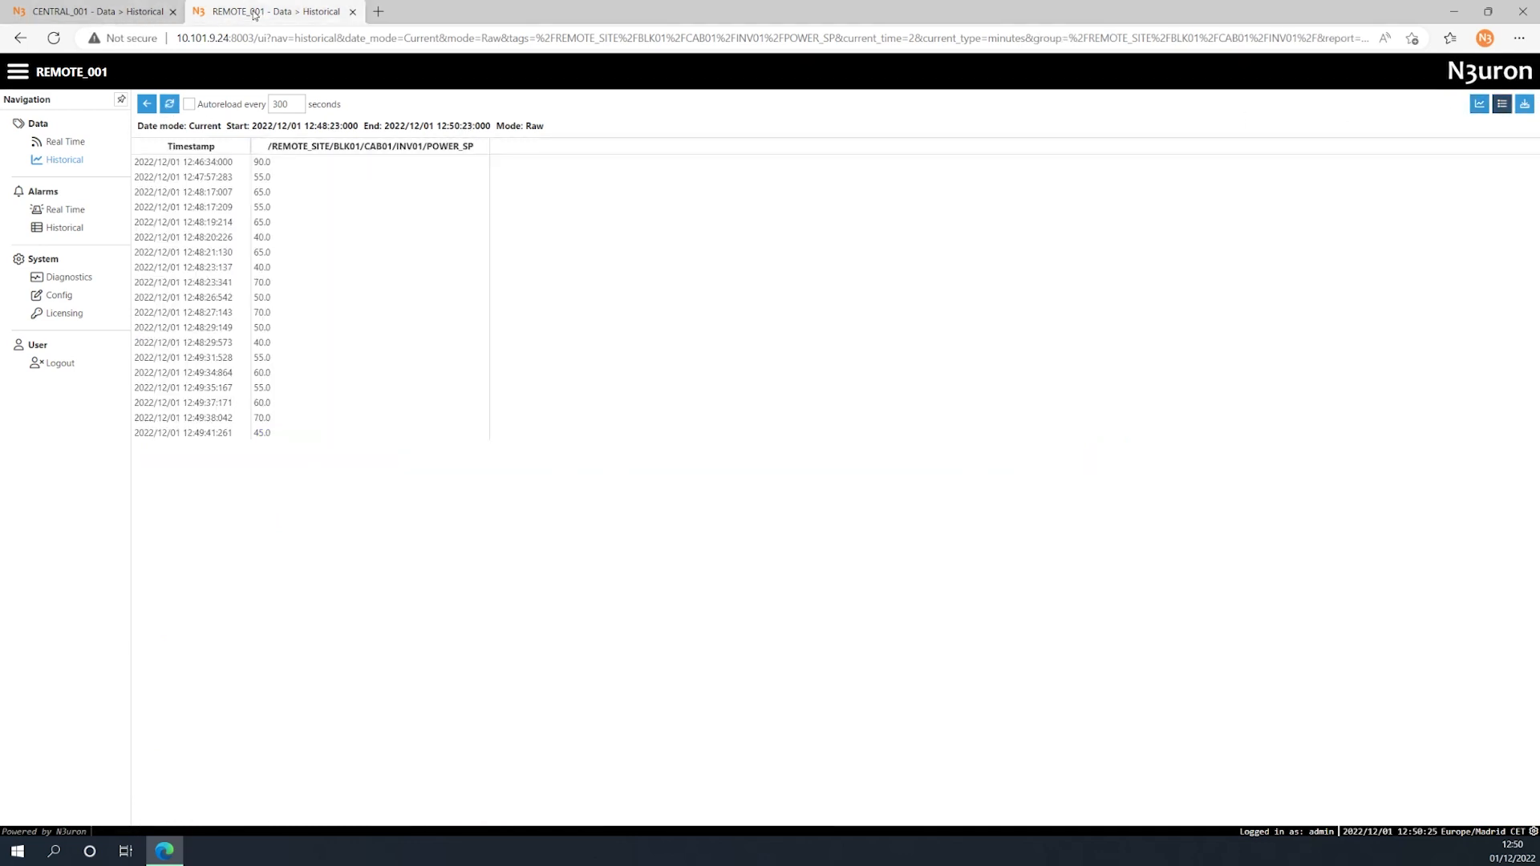